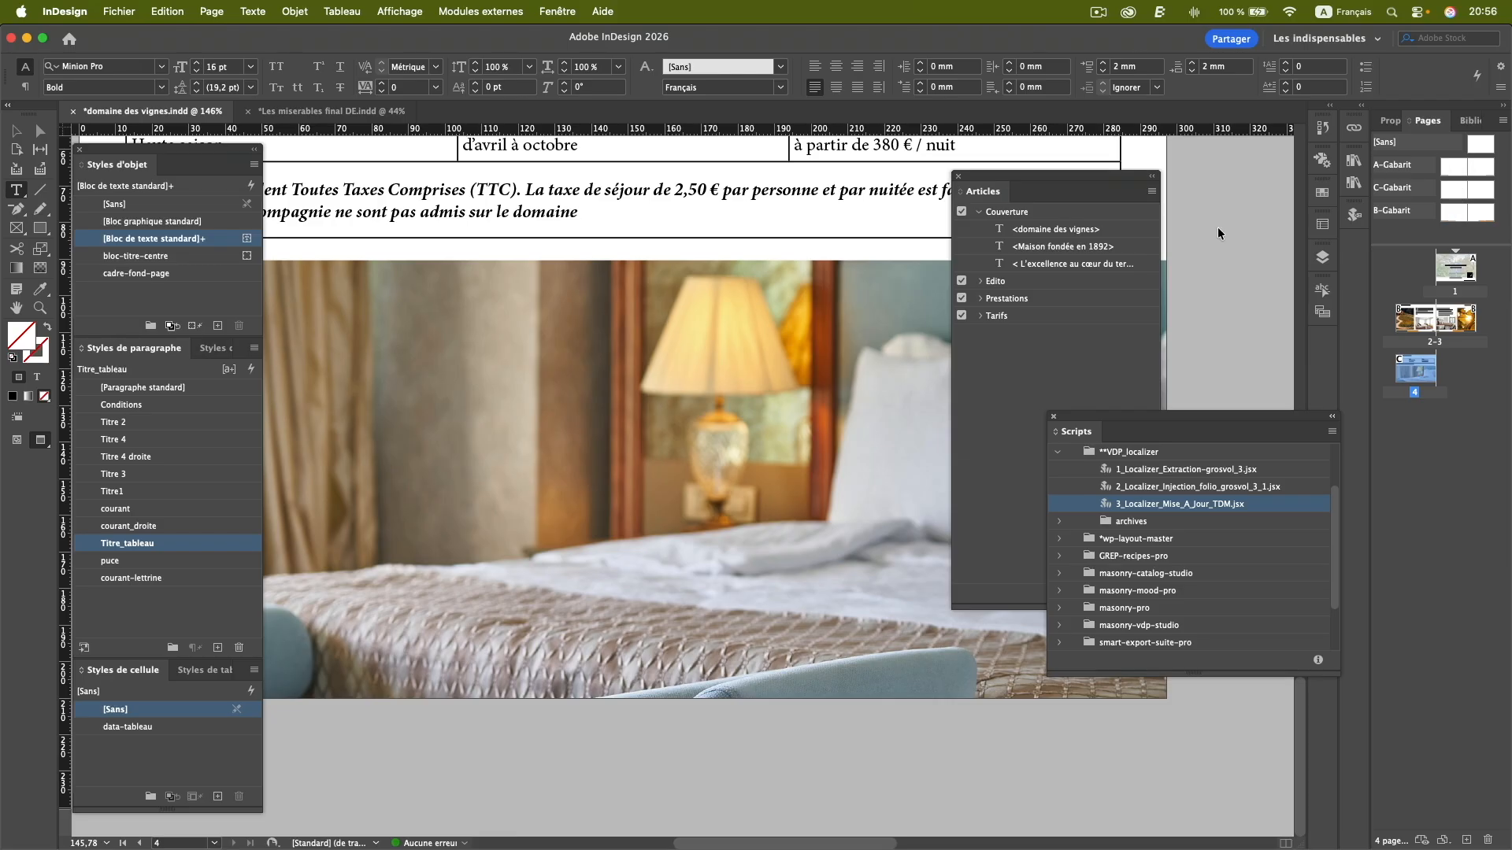
# Run the 1_Localizer_Extraction-grosvol_3.jsx script on the domaine des vignes document.
pyautogui.scroll(10, 850, 363)
pyautogui.hscroll(4, 851, 362)
pyautogui.scroll(-2, 851, 362)
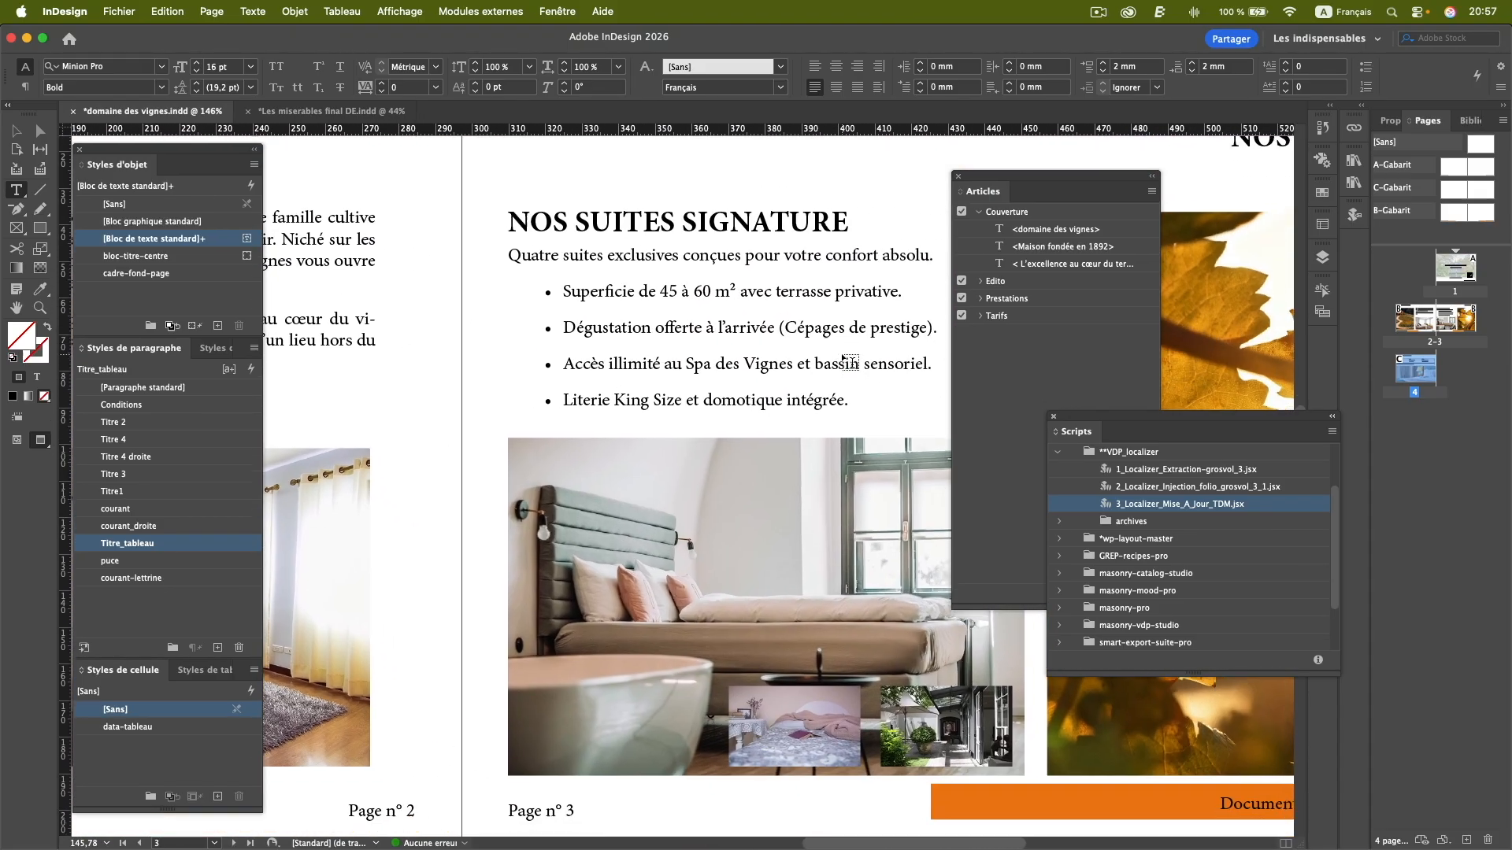
pyautogui.click(1156, 470)
pyautogui.doubleClick(1130, 470)
pyautogui.press('Return')
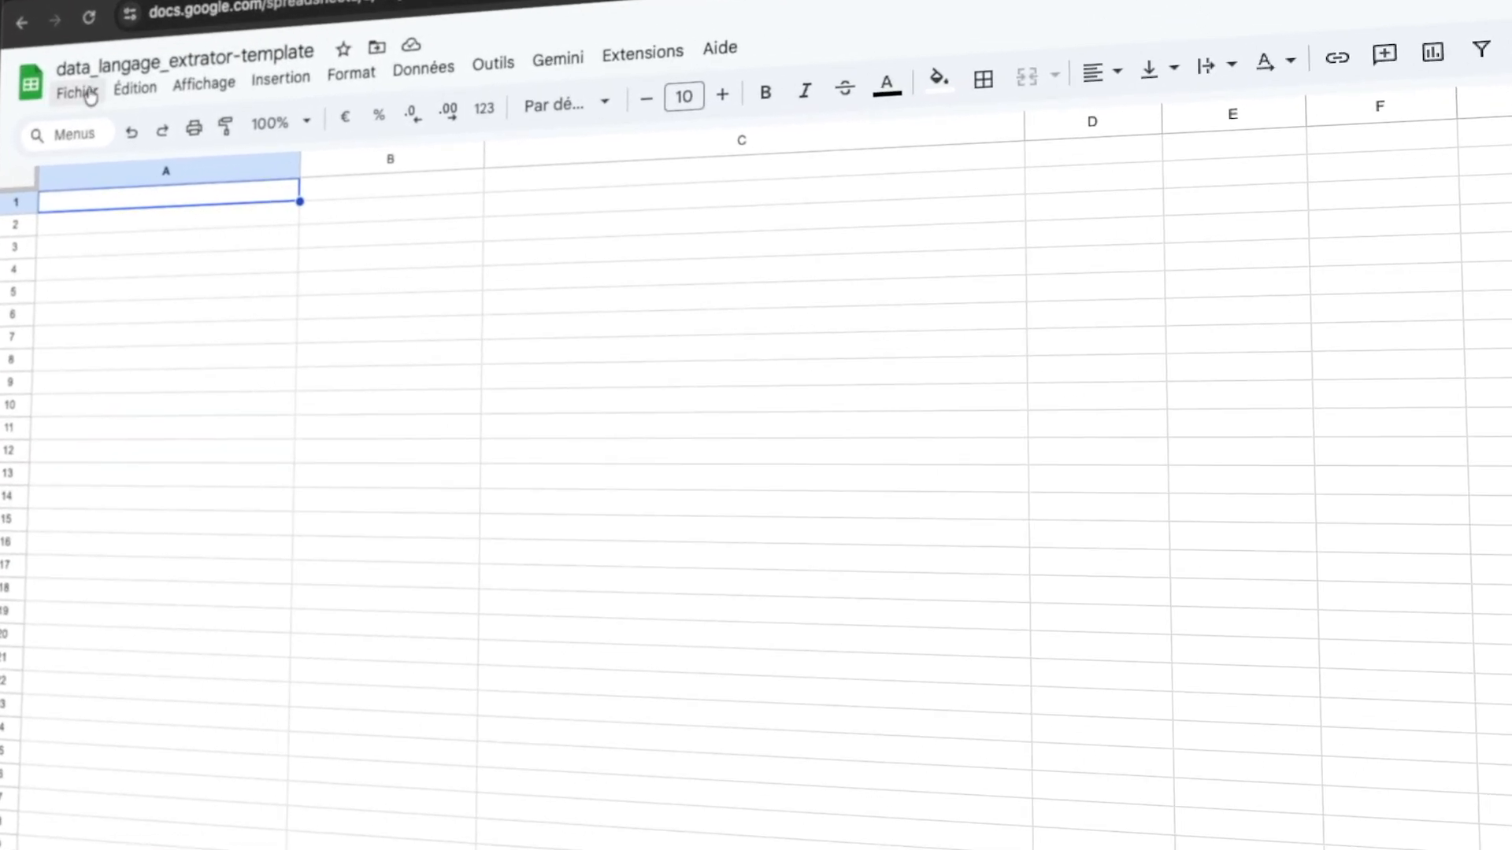
# Switch to Google Sheets and import domaine des vignes_Export_Trad.tsv from the selected cell, tab-separated, without converting text to numbers, dates and formulas.
pyautogui.click(89, 95)
pyautogui.click(101, 196)
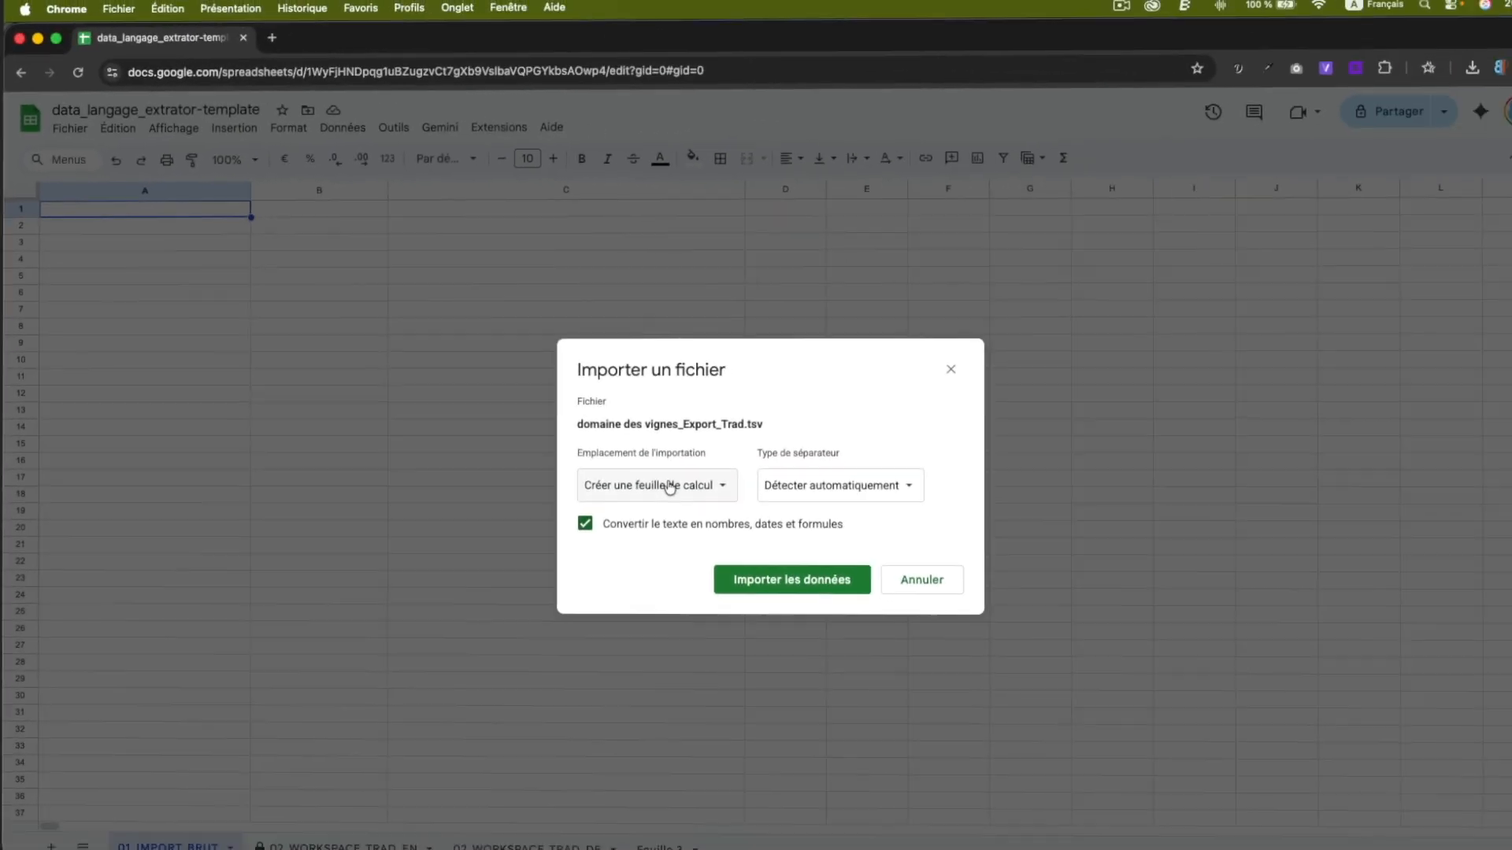
pyautogui.click(670, 486)
pyautogui.click(670, 610)
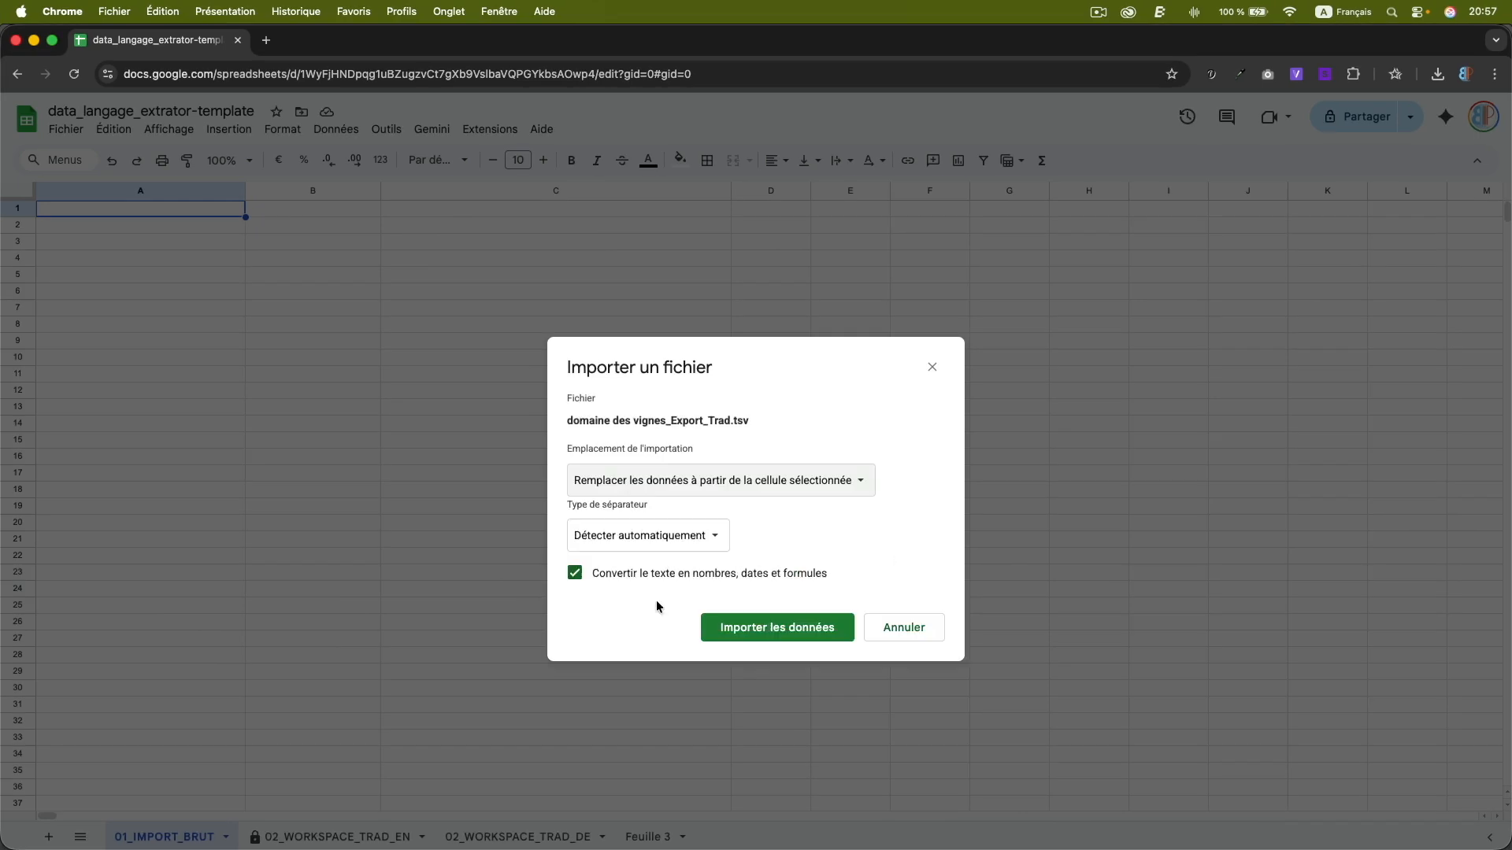
pyautogui.click(687, 540)
pyautogui.click(674, 557)
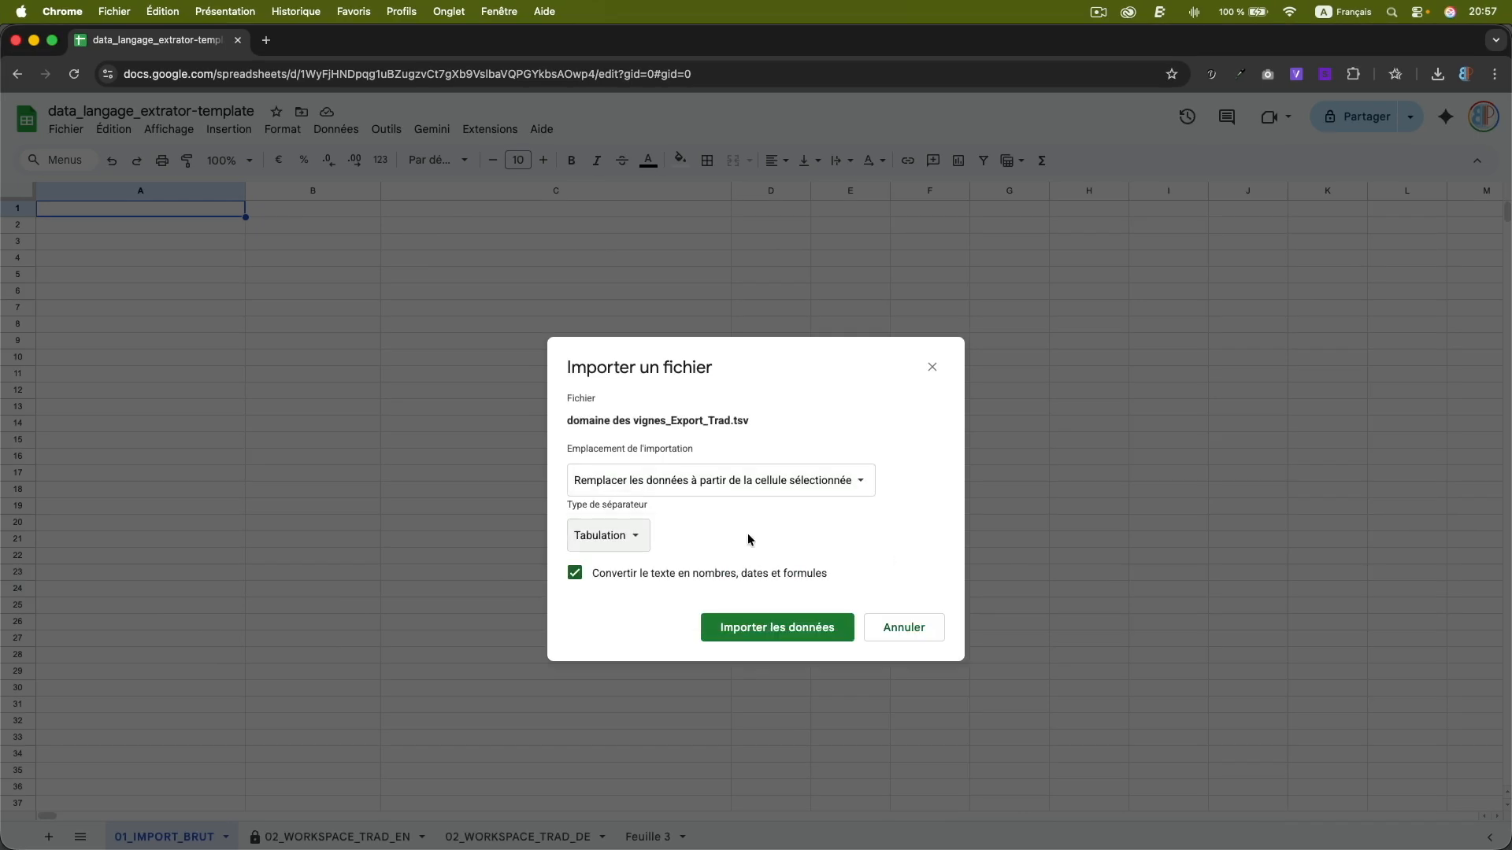
pyautogui.click(632, 577)
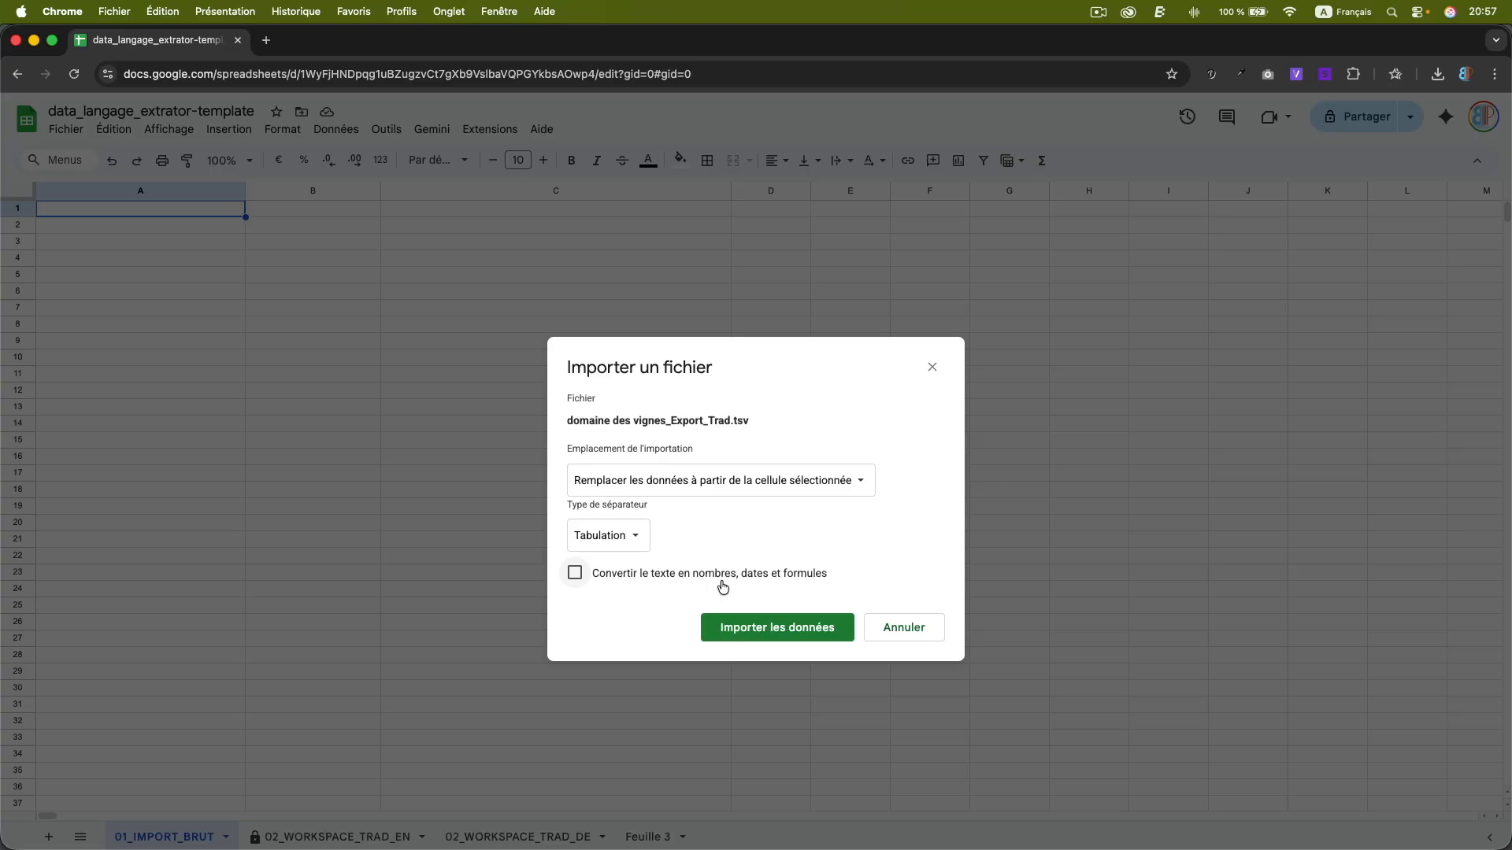
pyautogui.click(768, 627)
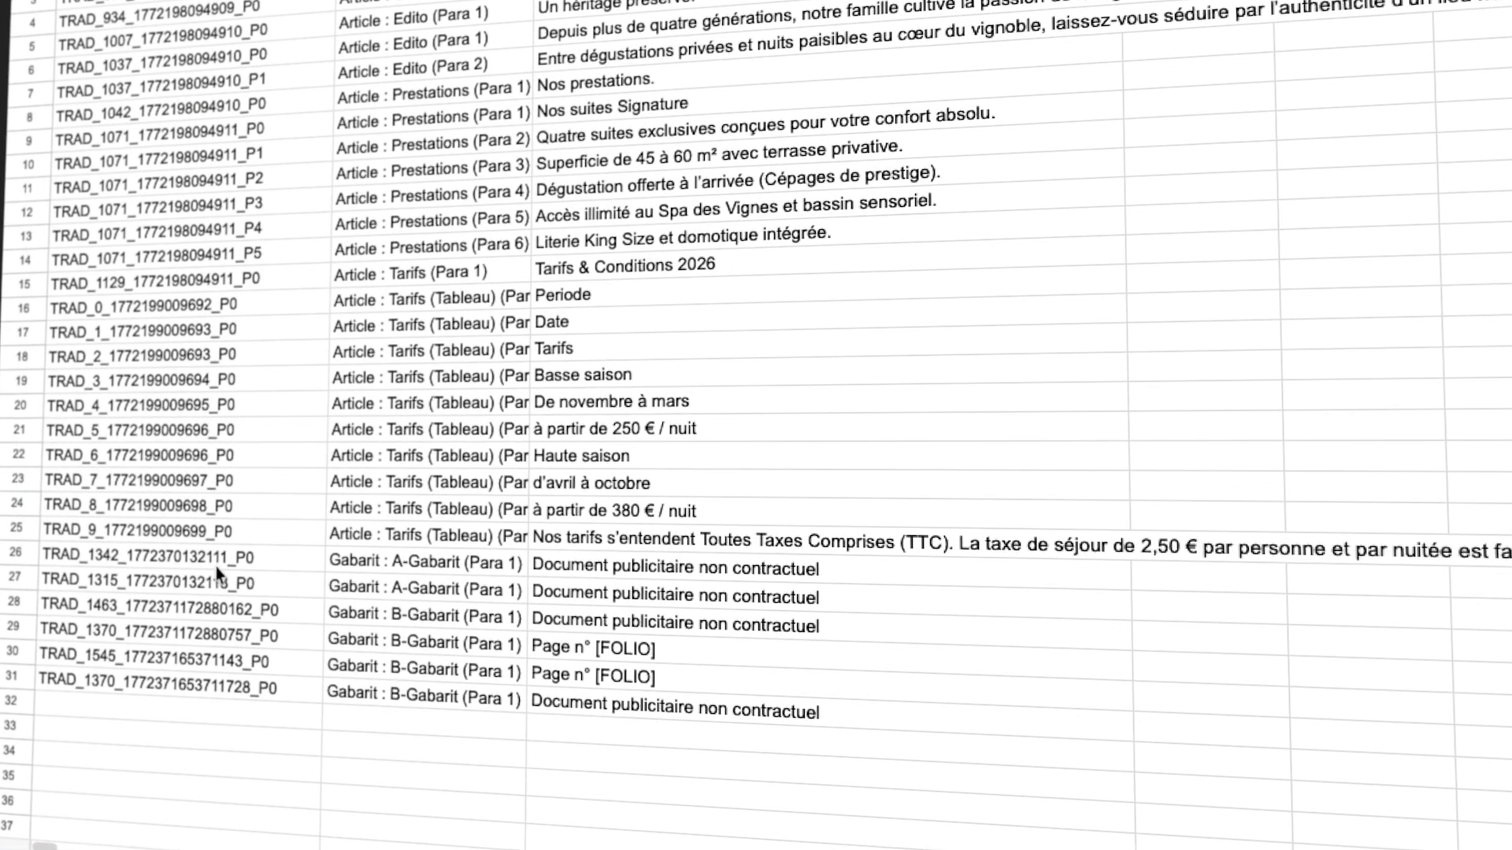
# Examine the master-page (Gabarit) entries in rows 26 to 31, including their contexts, source texts and folio lines.
pyautogui.moveTo(13, 552); pyautogui.dragTo(10, 678)
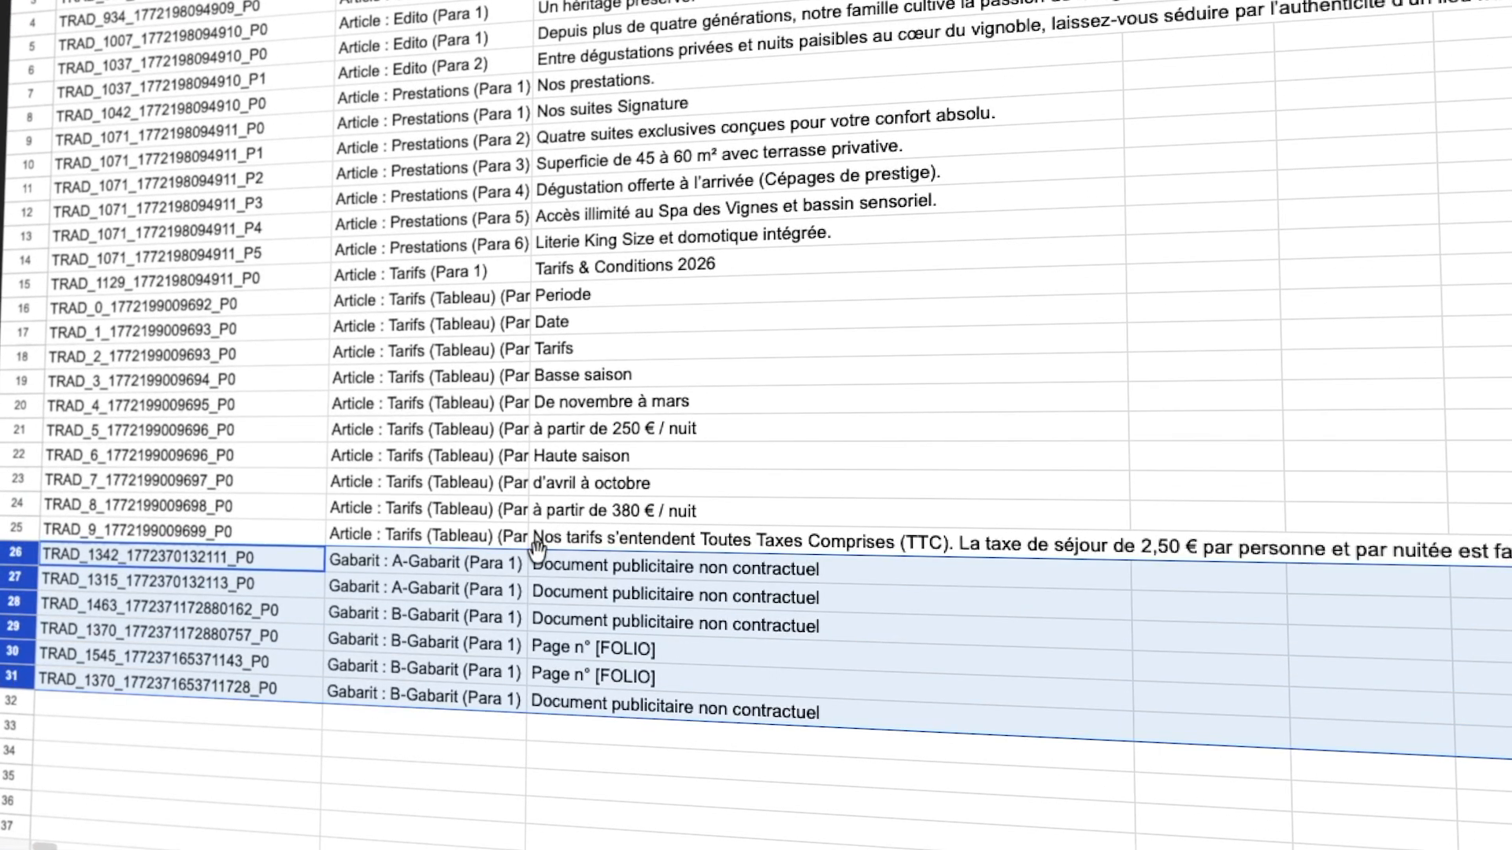
pyautogui.click(584, 565)
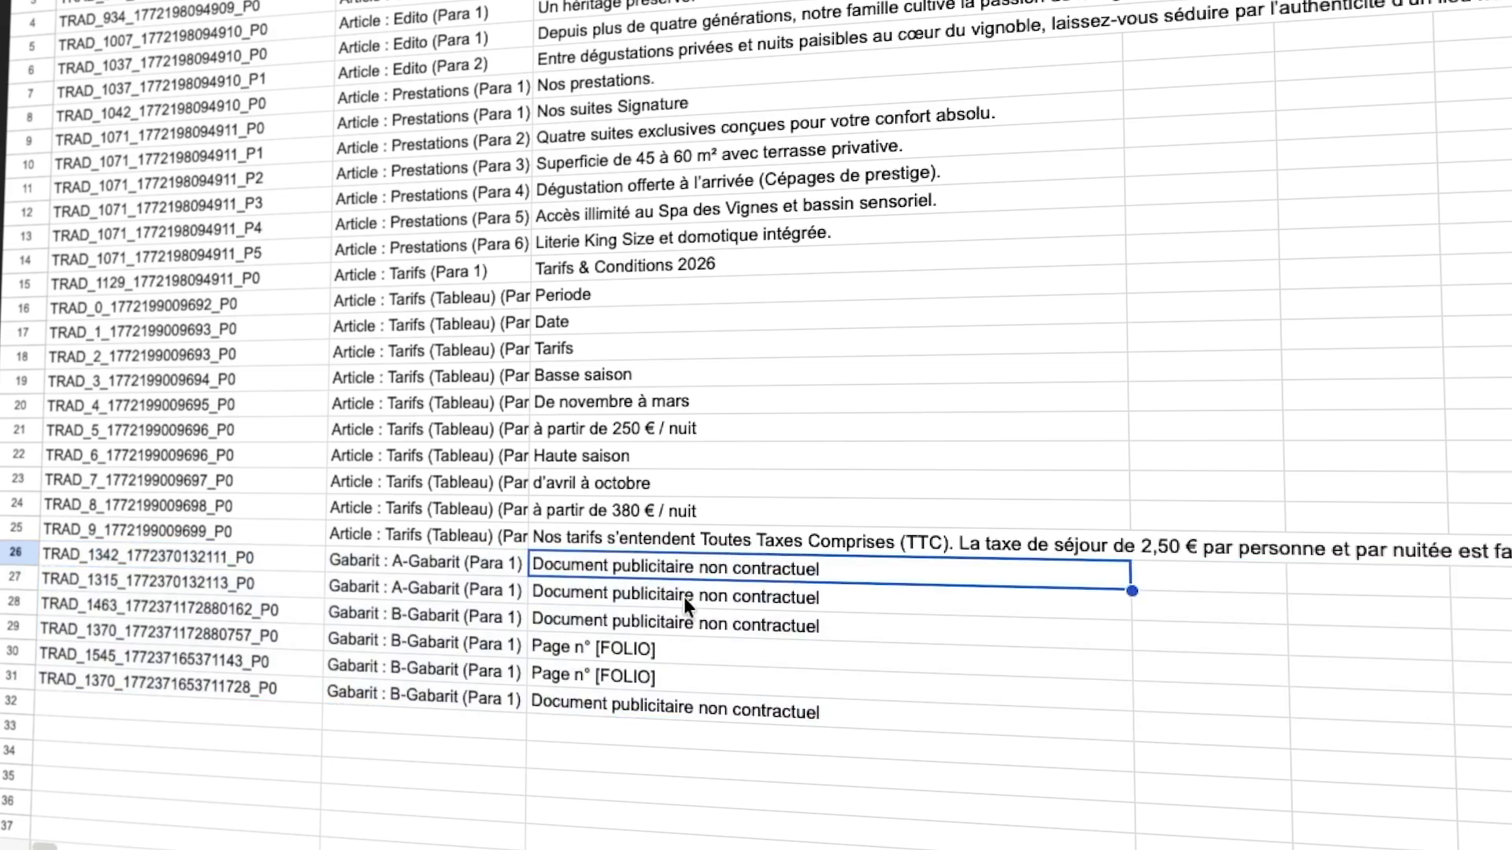
pyautogui.click(466, 556)
pyautogui.click(451, 589)
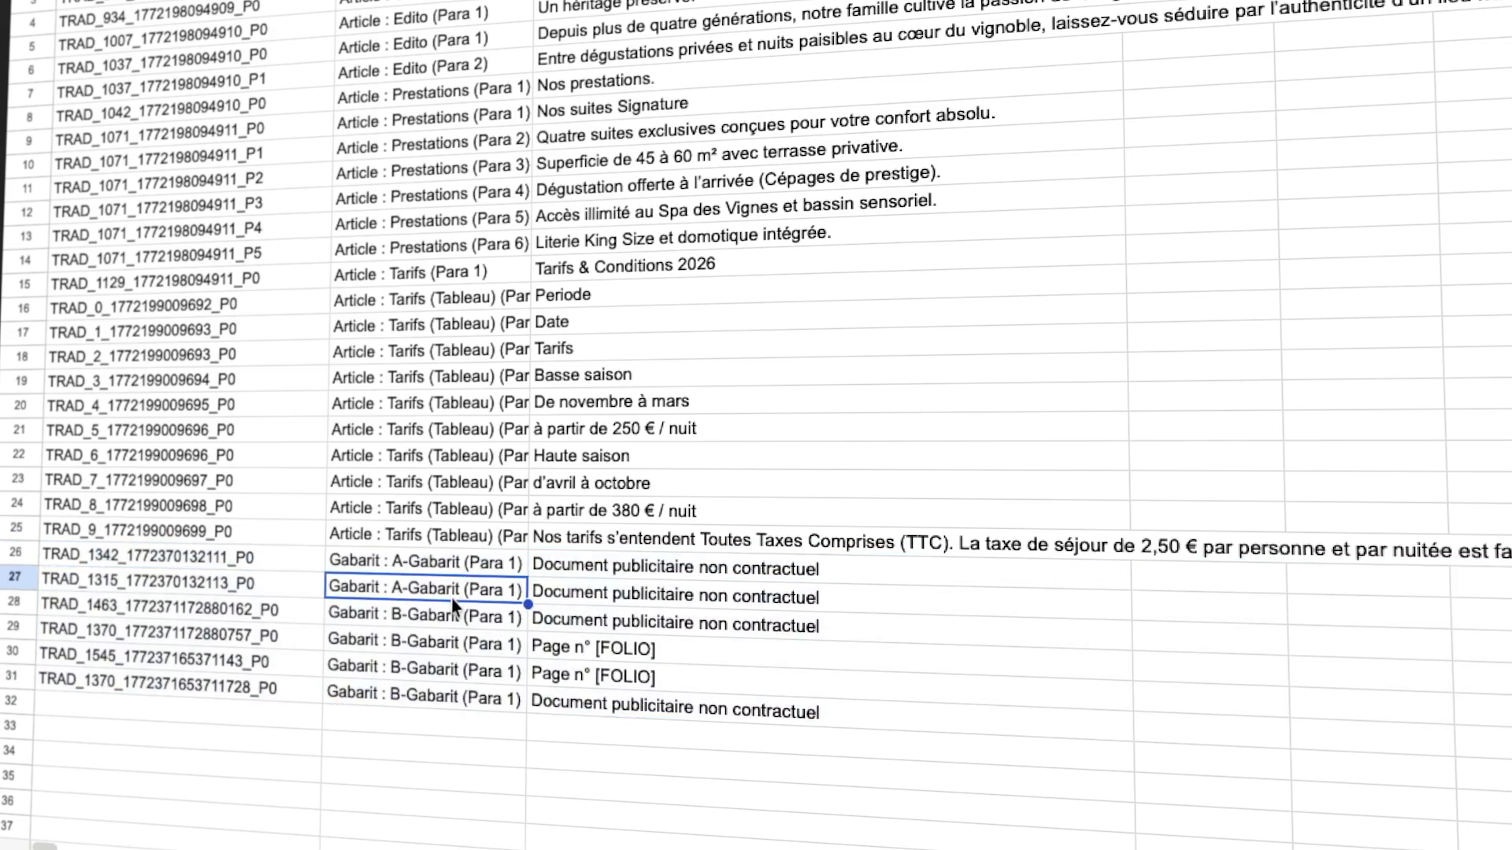
pyautogui.click(443, 614)
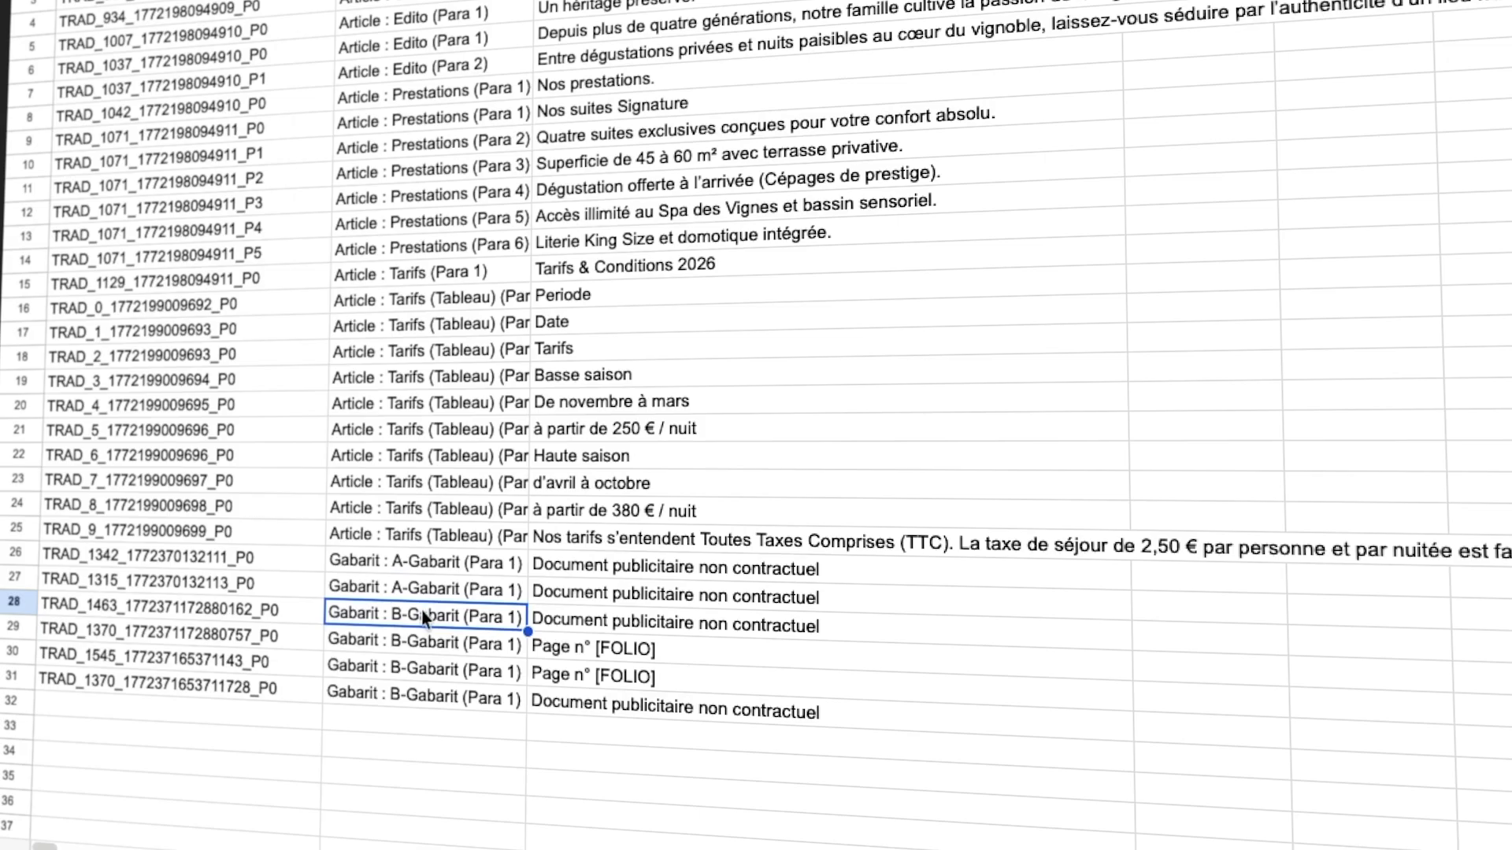
pyautogui.click(592, 647)
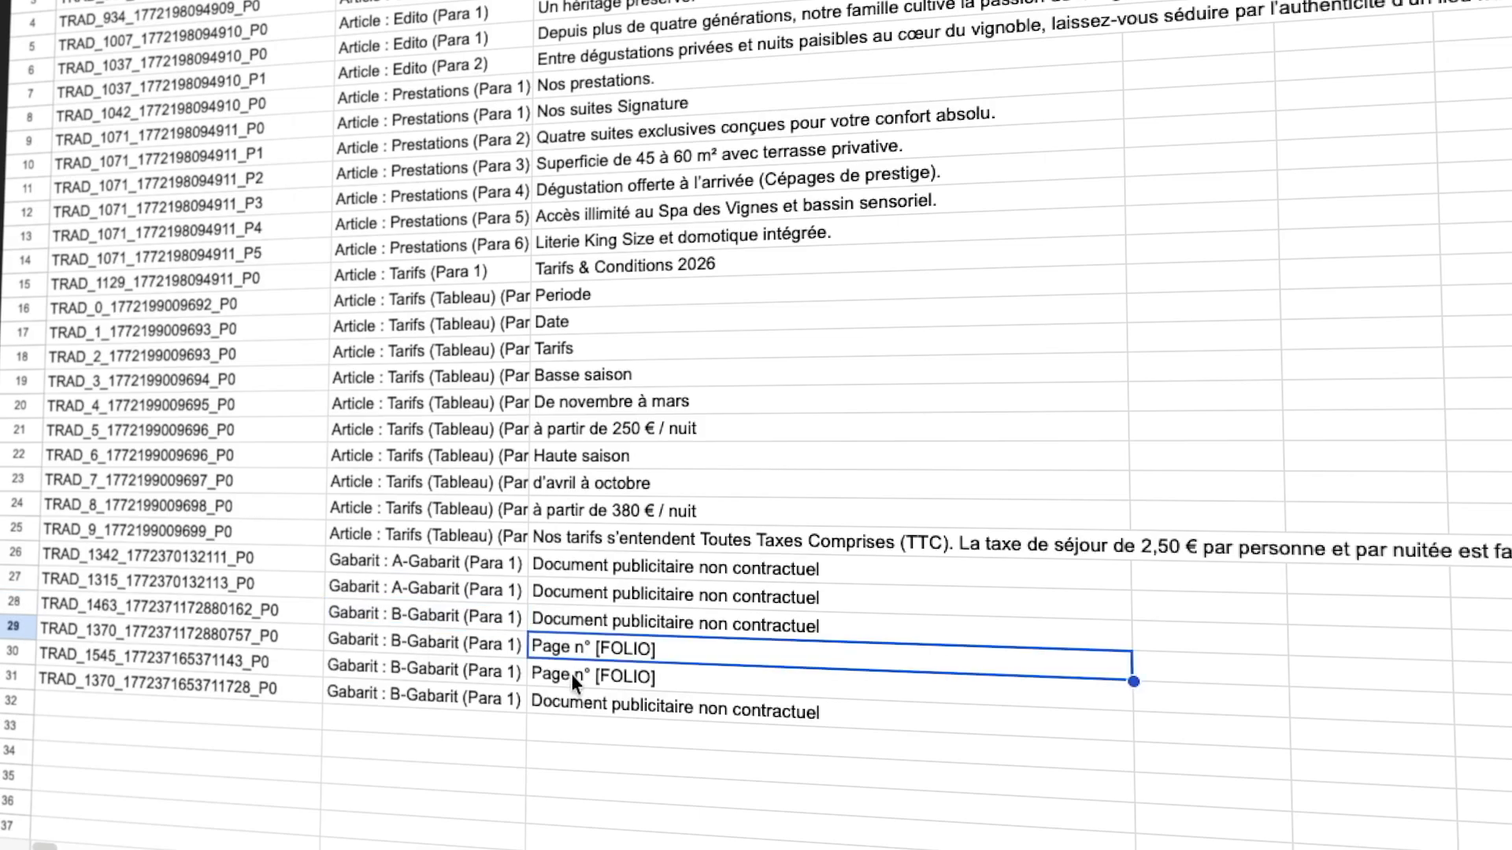
pyautogui.click(571, 674)
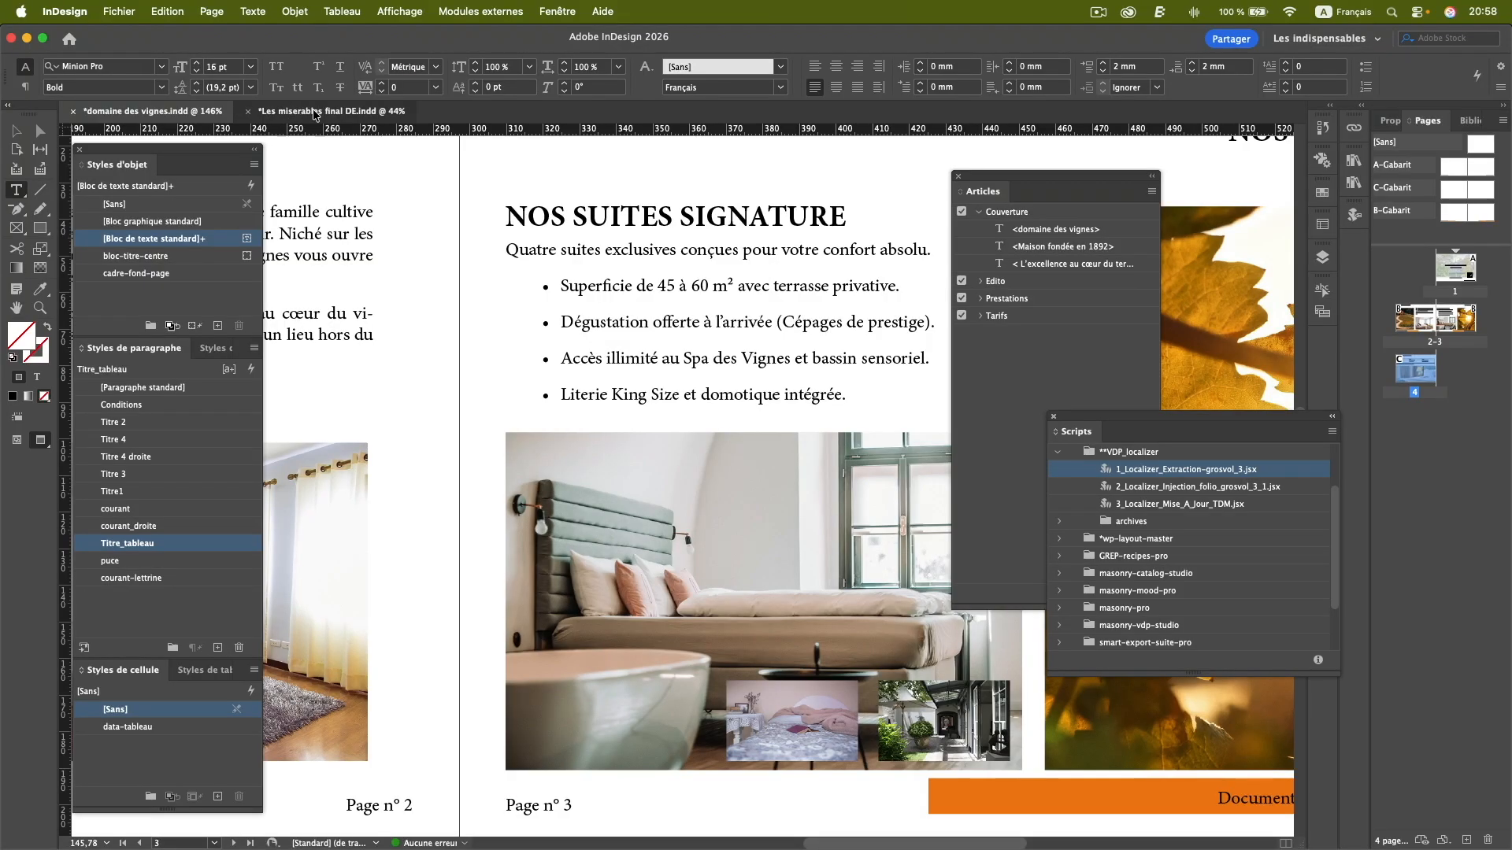
# Switch to Les miserables final DE.indd in InDesign and examine its pages and the two text elements of the fantine-tome1 article.
pyautogui.click(313, 114)
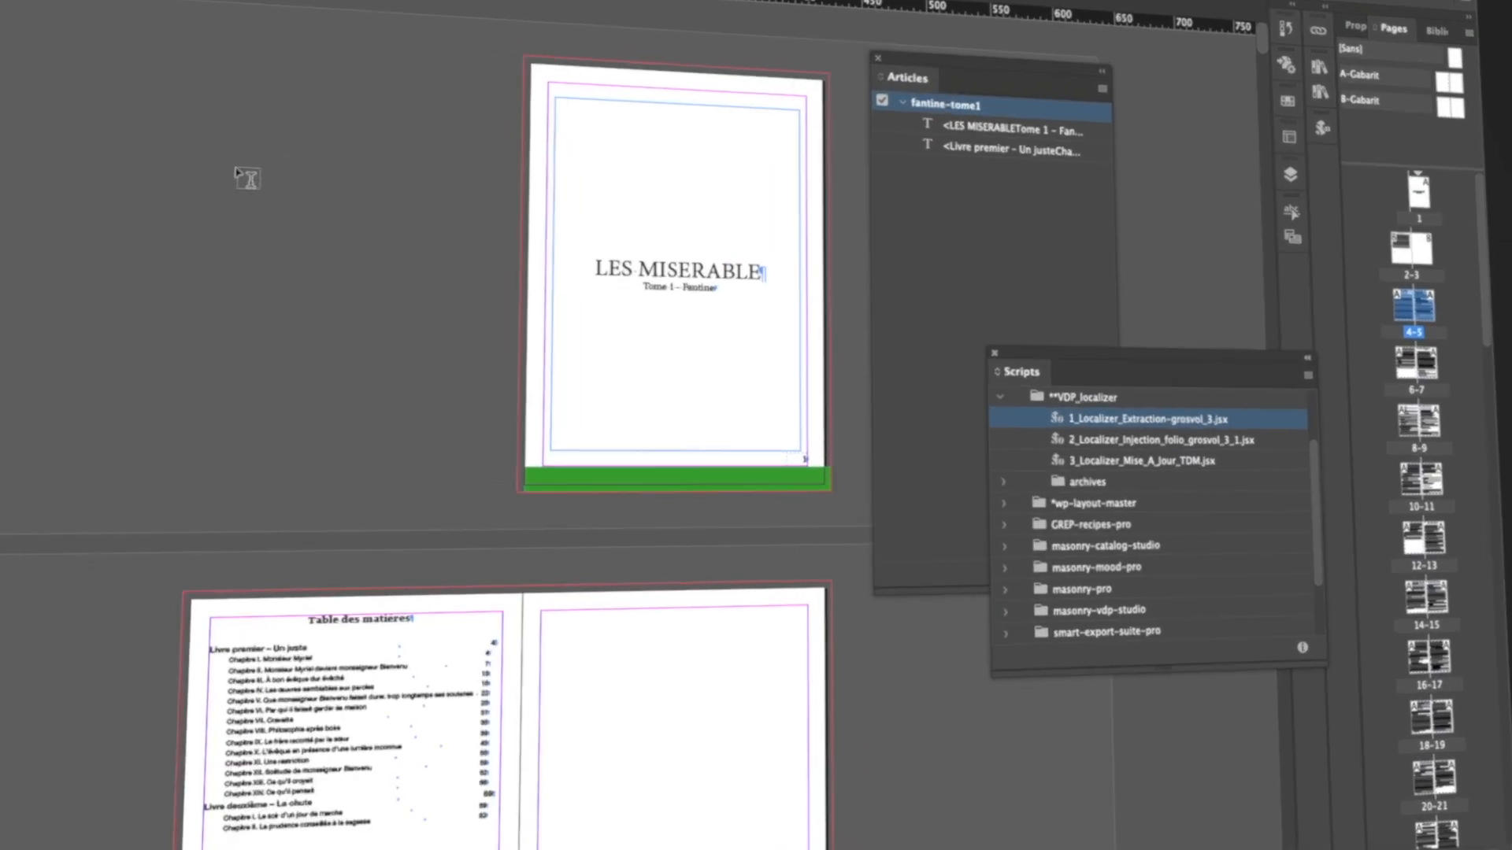
pyautogui.scroll(-10, 1455, 447)
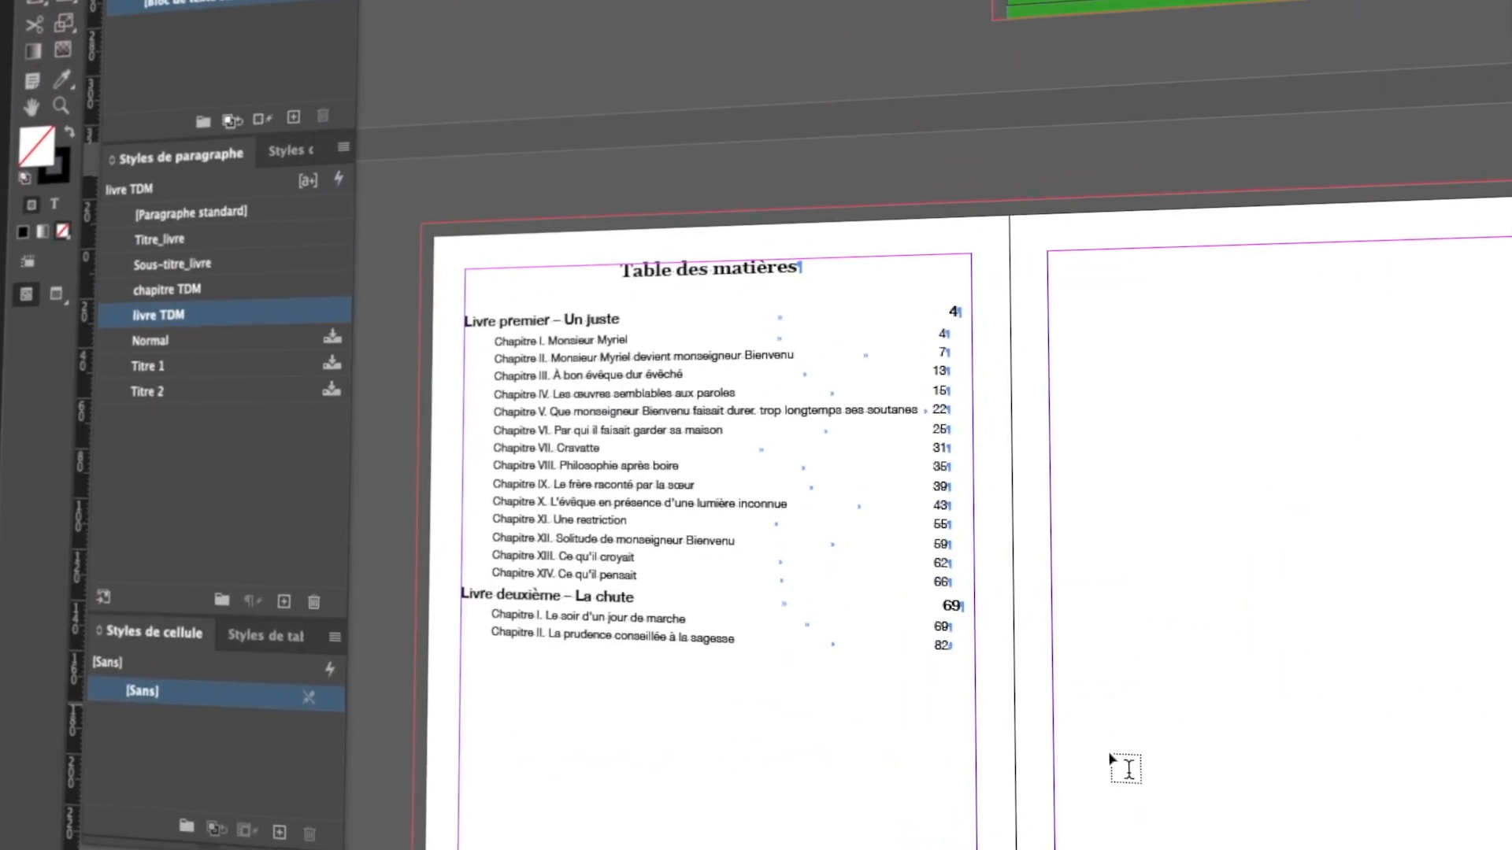
pyautogui.scroll(-10, 953, 750)
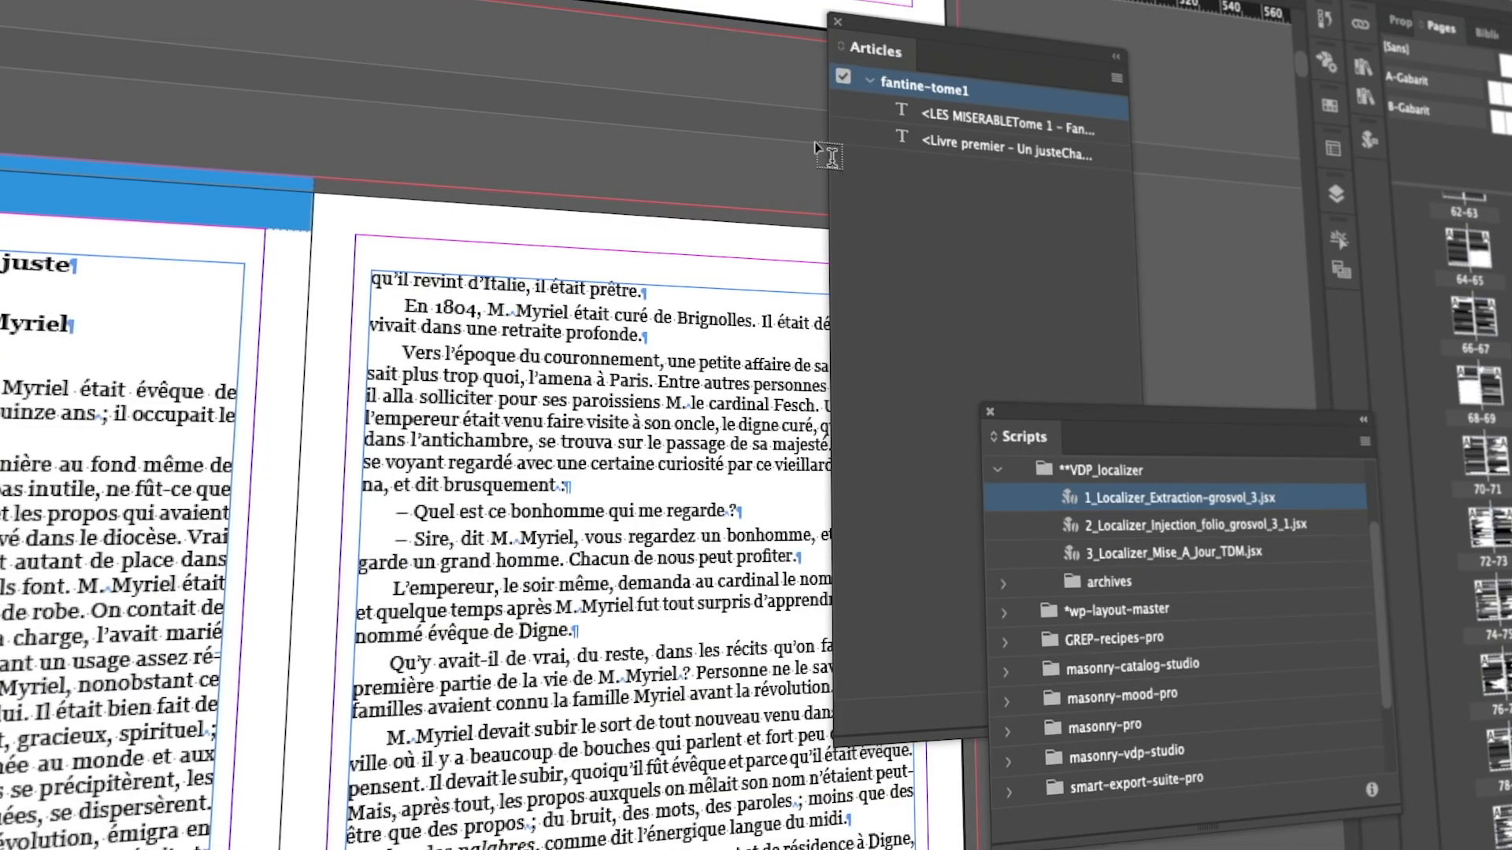
pyautogui.click(972, 122)
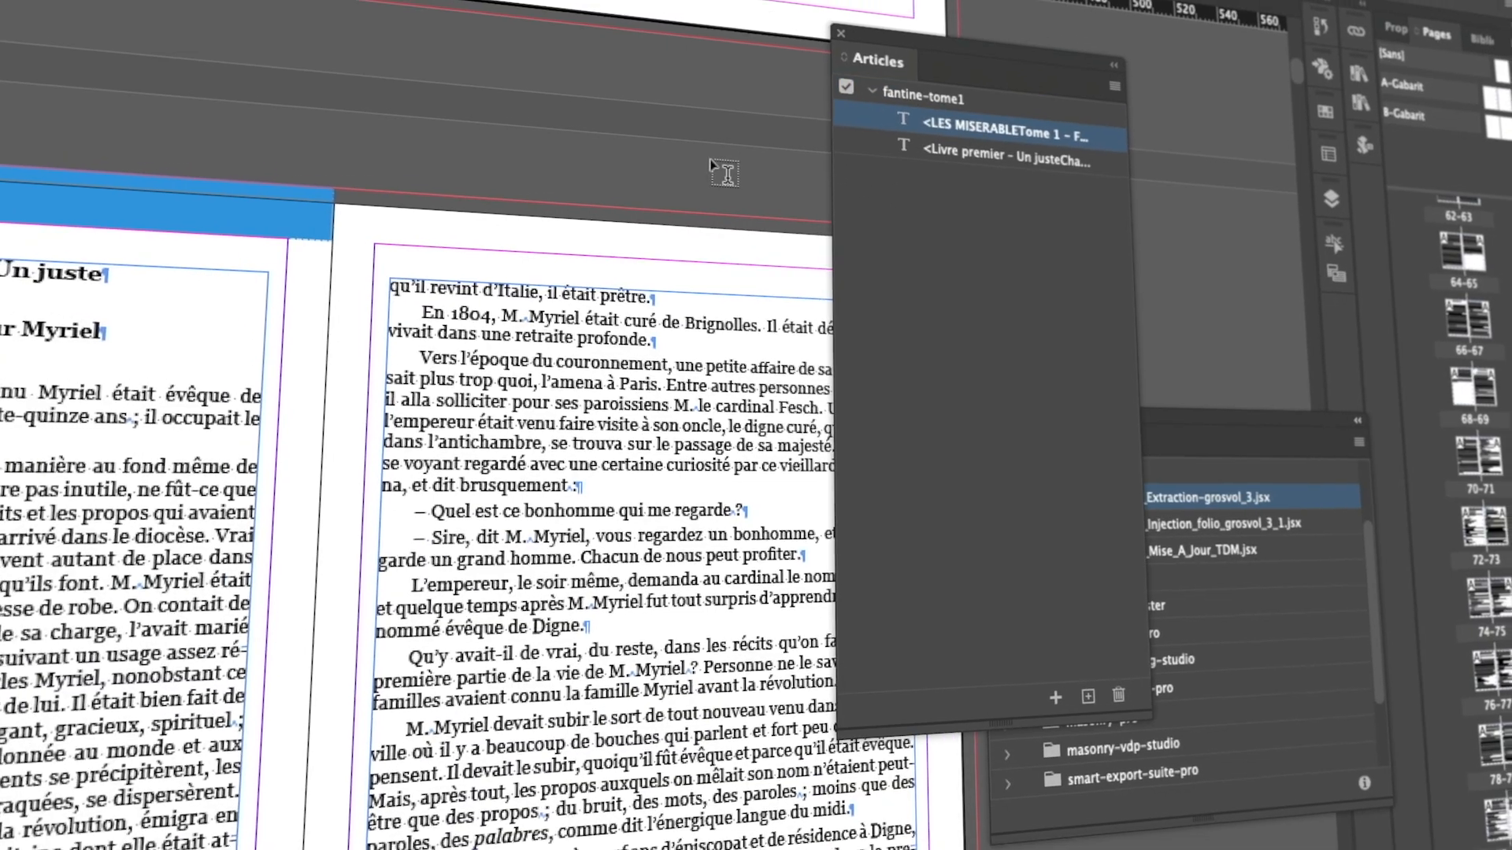
pyautogui.scroll(5, 882, 271)
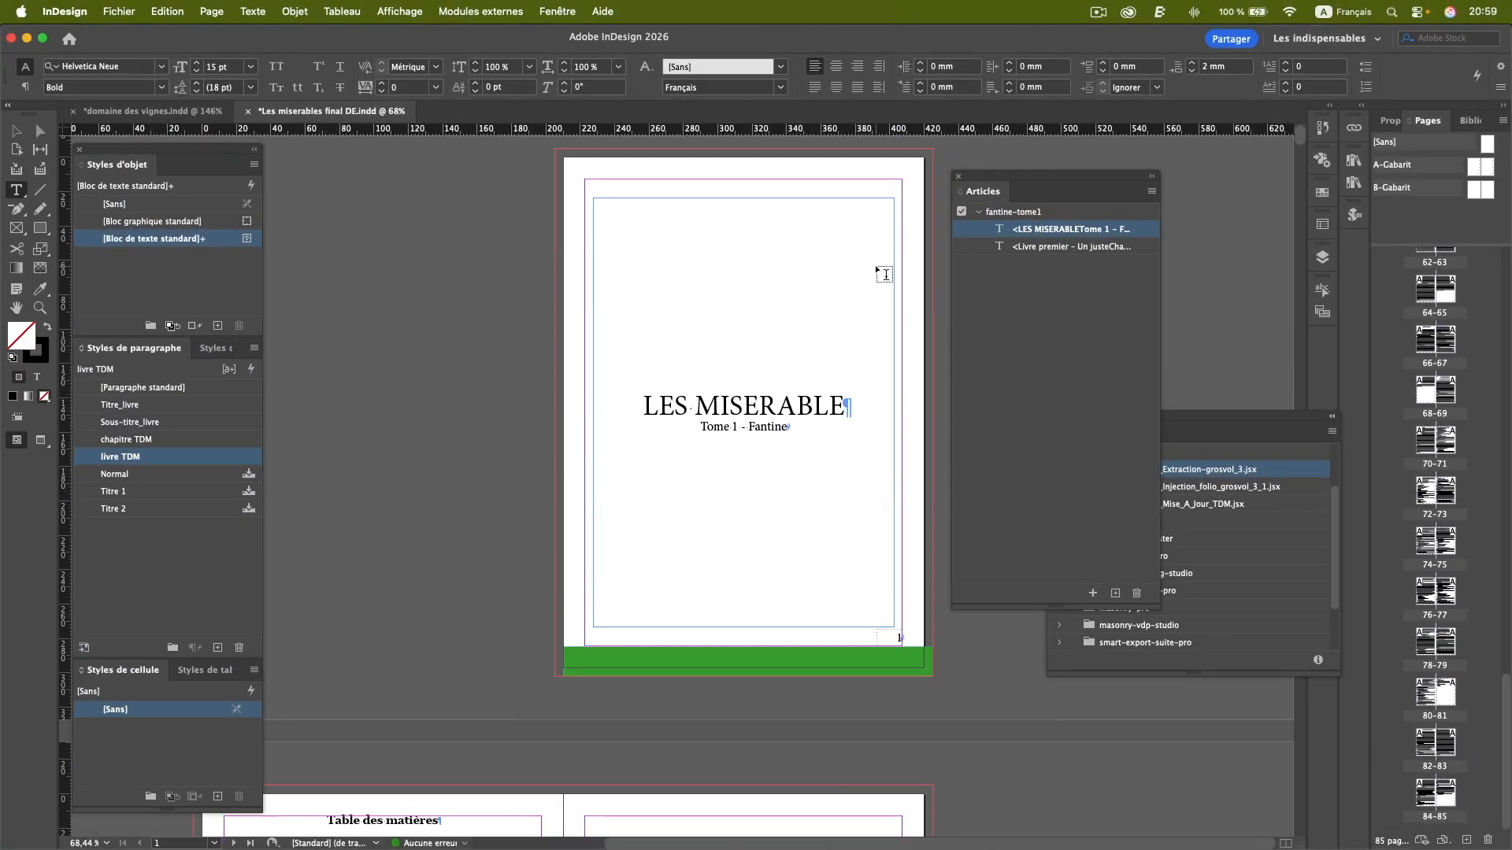
pyautogui.scroll(-14, 883, 273)
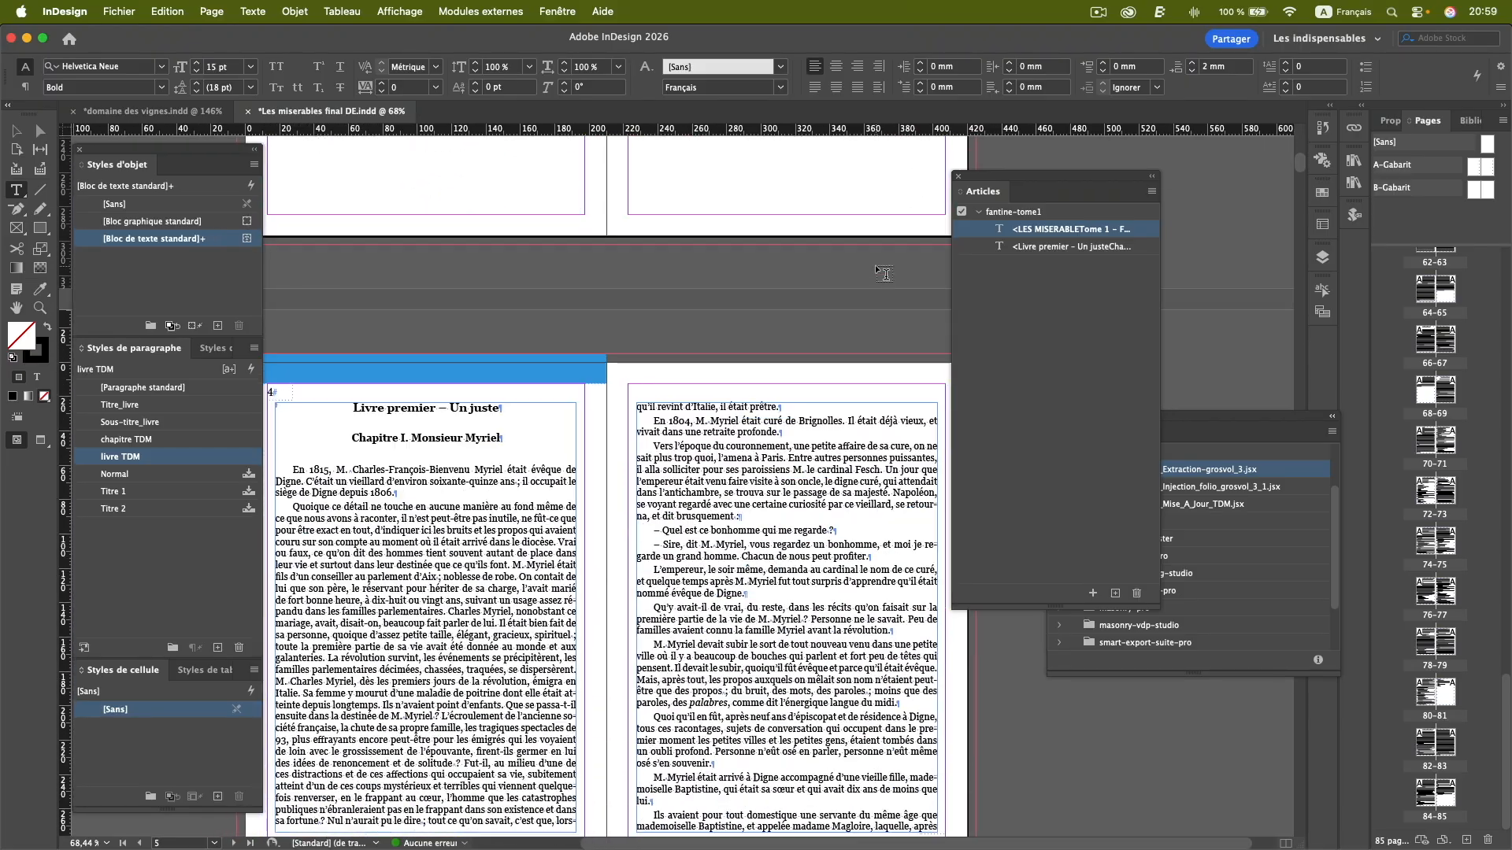
pyautogui.scroll(-2, 876, 264)
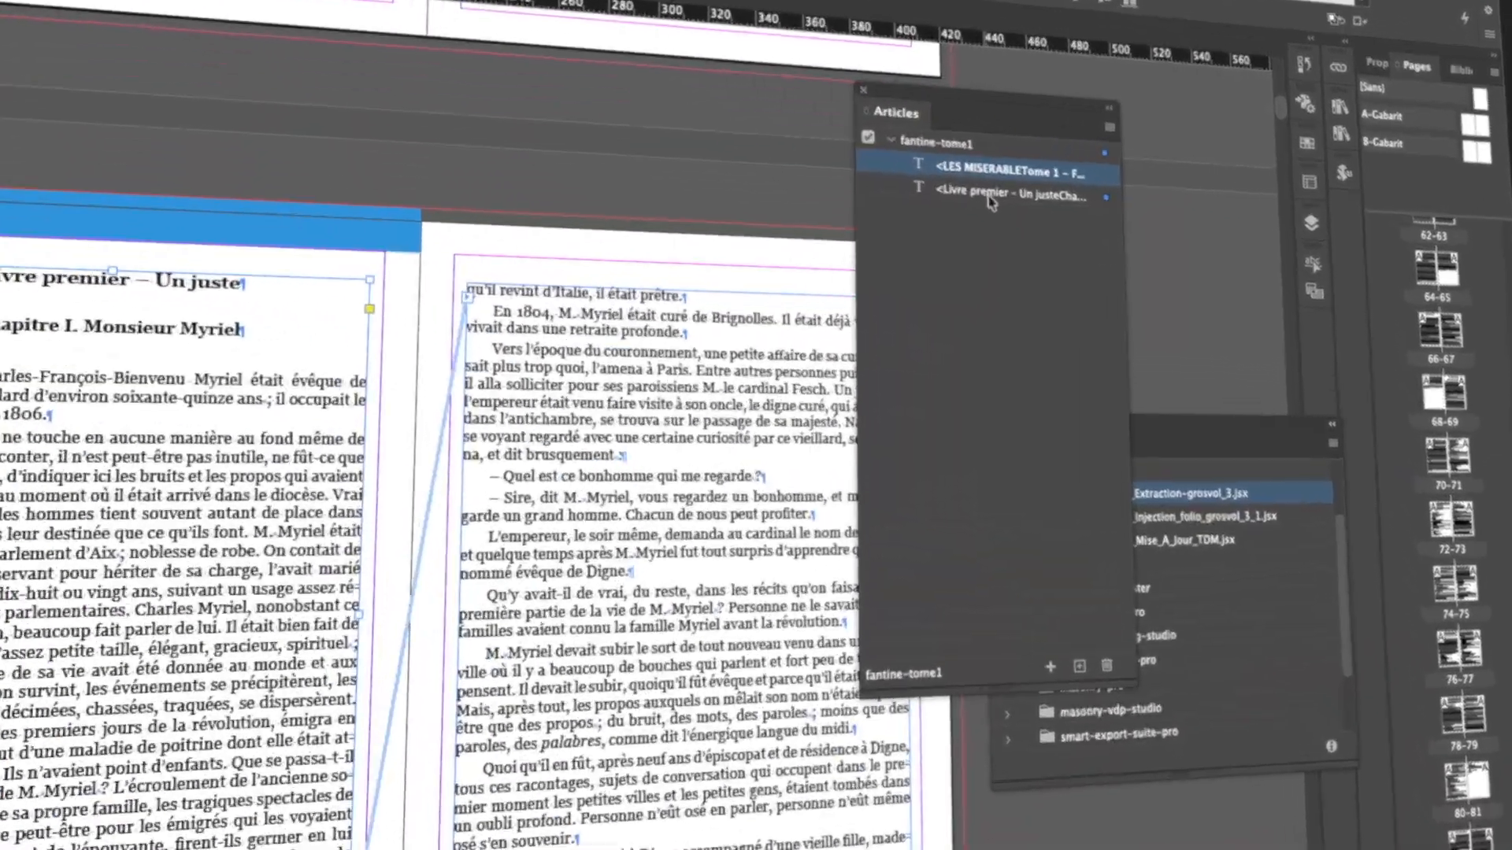
pyautogui.click(991, 195)
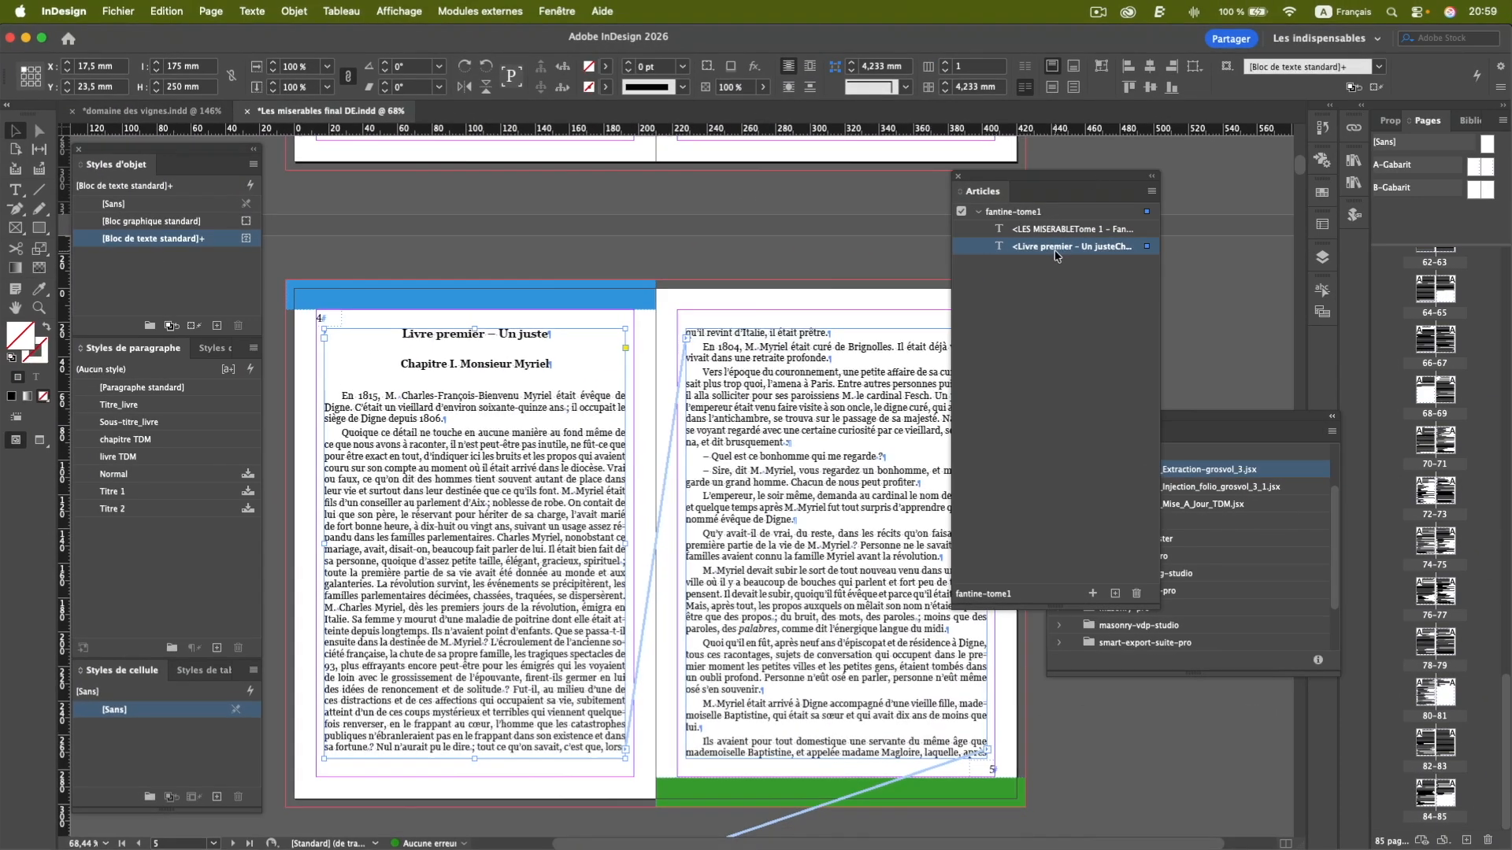
# Run the 1_Localizer_Extraction-grosvol_3.jsx script on the Les miserables document and dismiss its completion message.
pyautogui.moveTo(1085, 177); pyautogui.dragTo(945, 172)
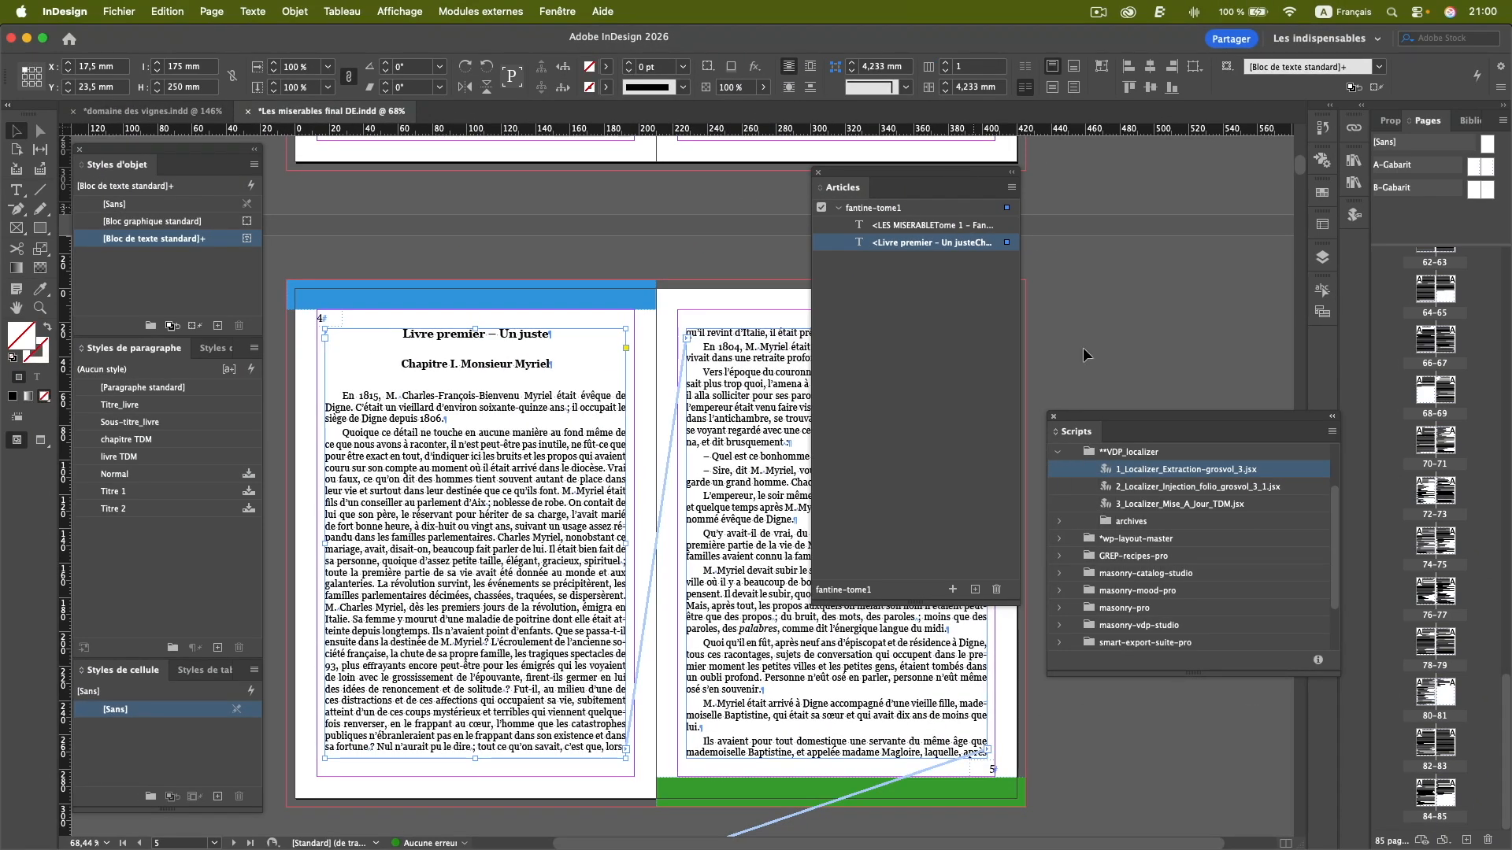
pyautogui.doubleClick(1192, 470)
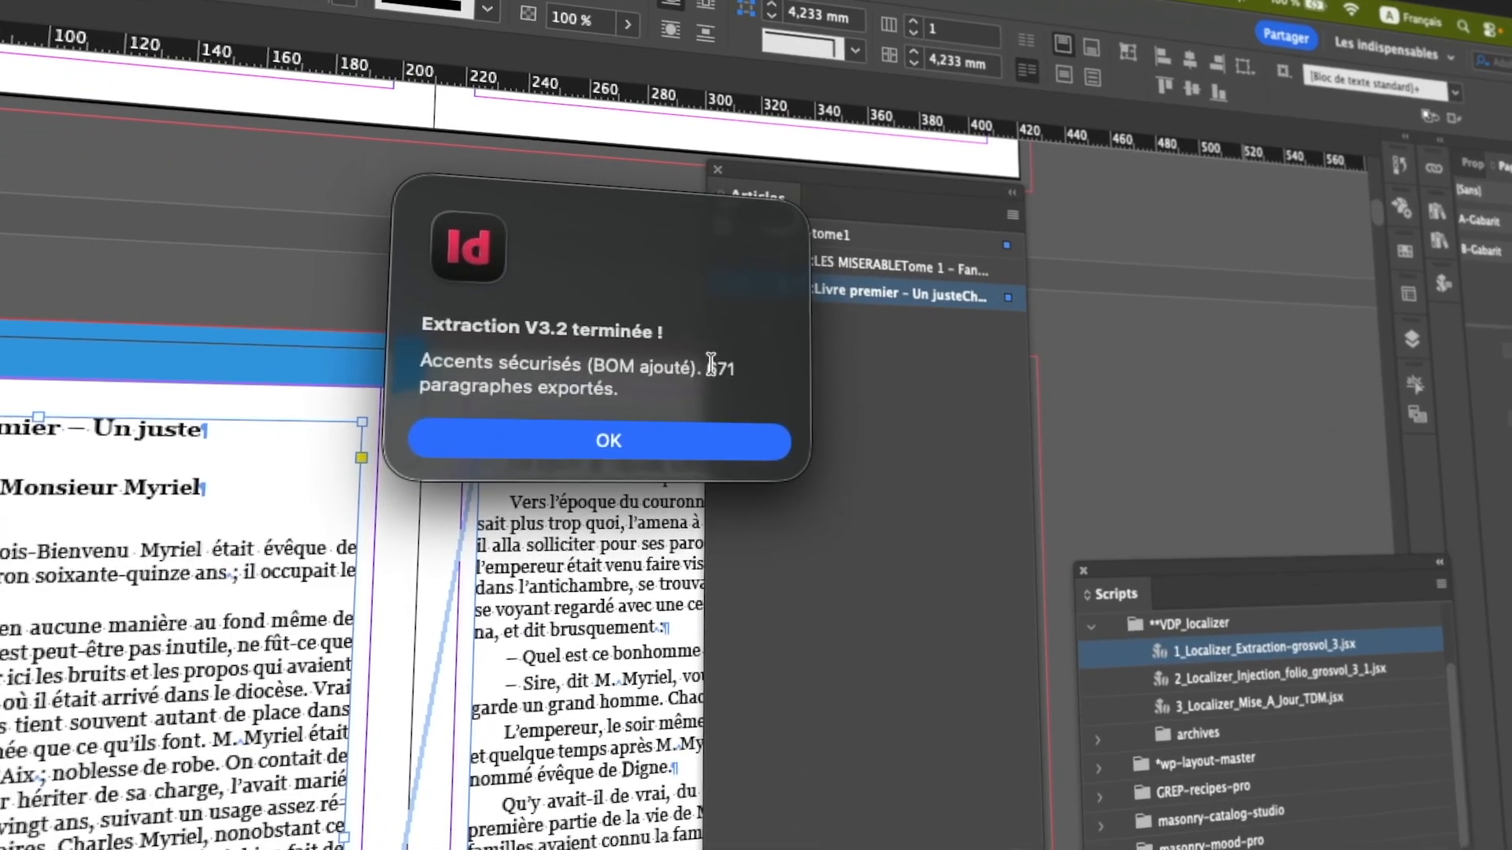
pyautogui.moveTo(703, 371); pyautogui.dragTo(737, 373)
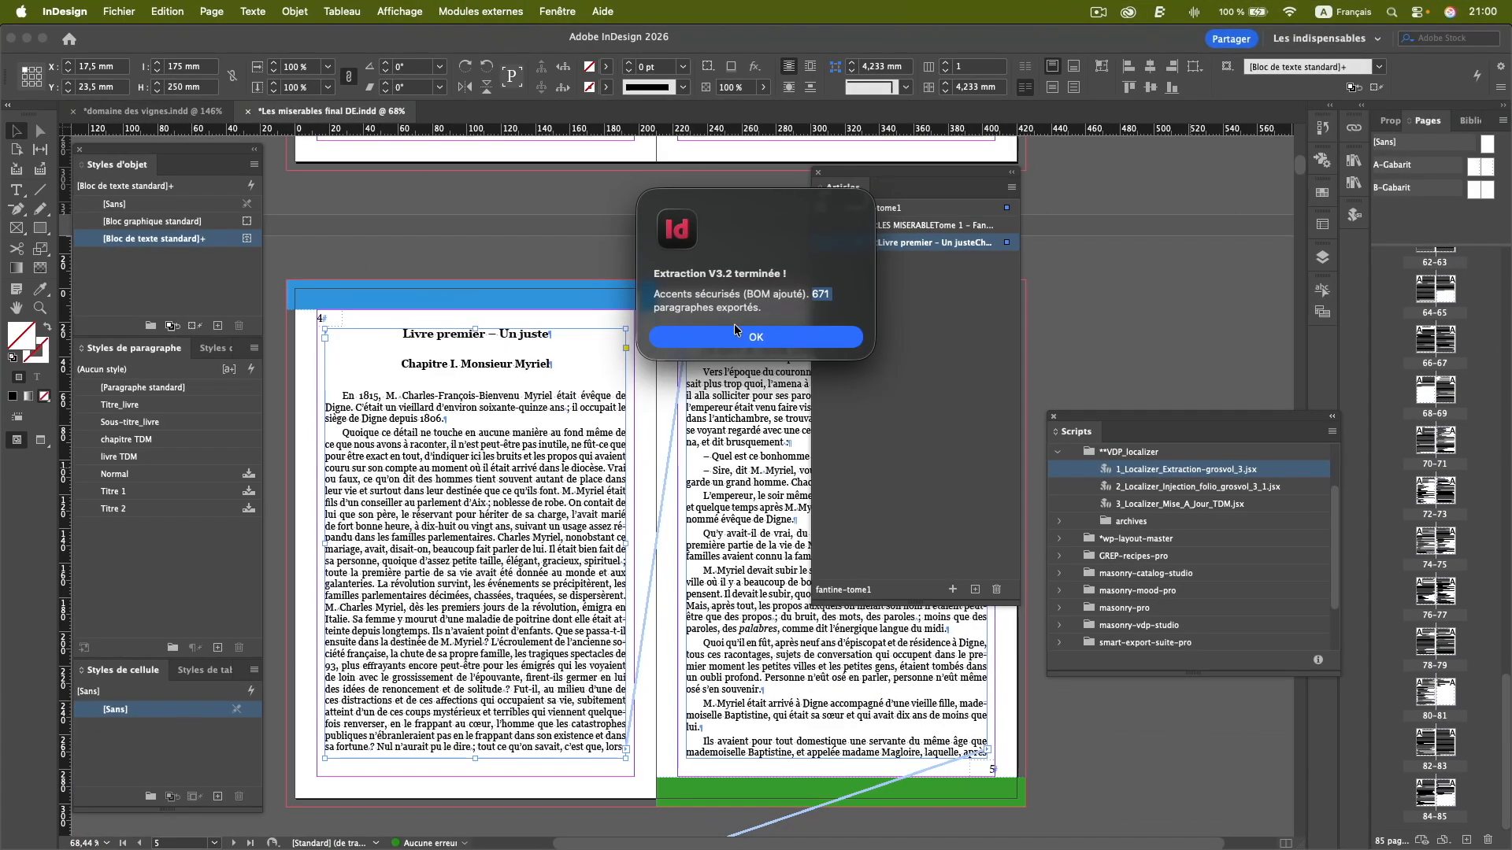
pyautogui.click(764, 344)
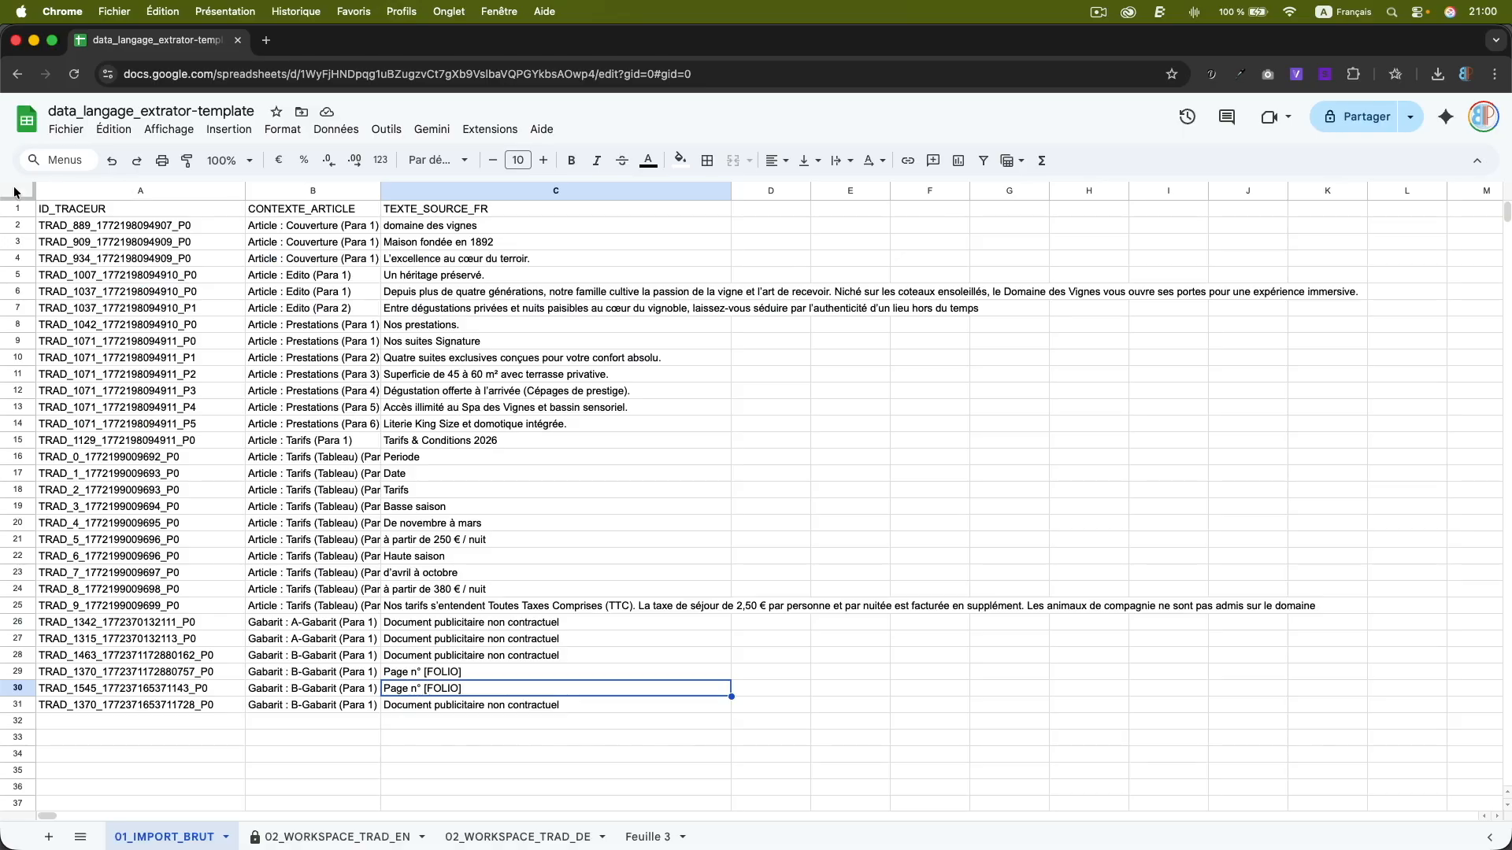
# Switch to Google Sheets, clear all data from the 01_IMPORT_BRUT sheet and select cell A1.
pyautogui.click(17, 192)
pyautogui.press('Delete')
pyautogui.click(93, 210)
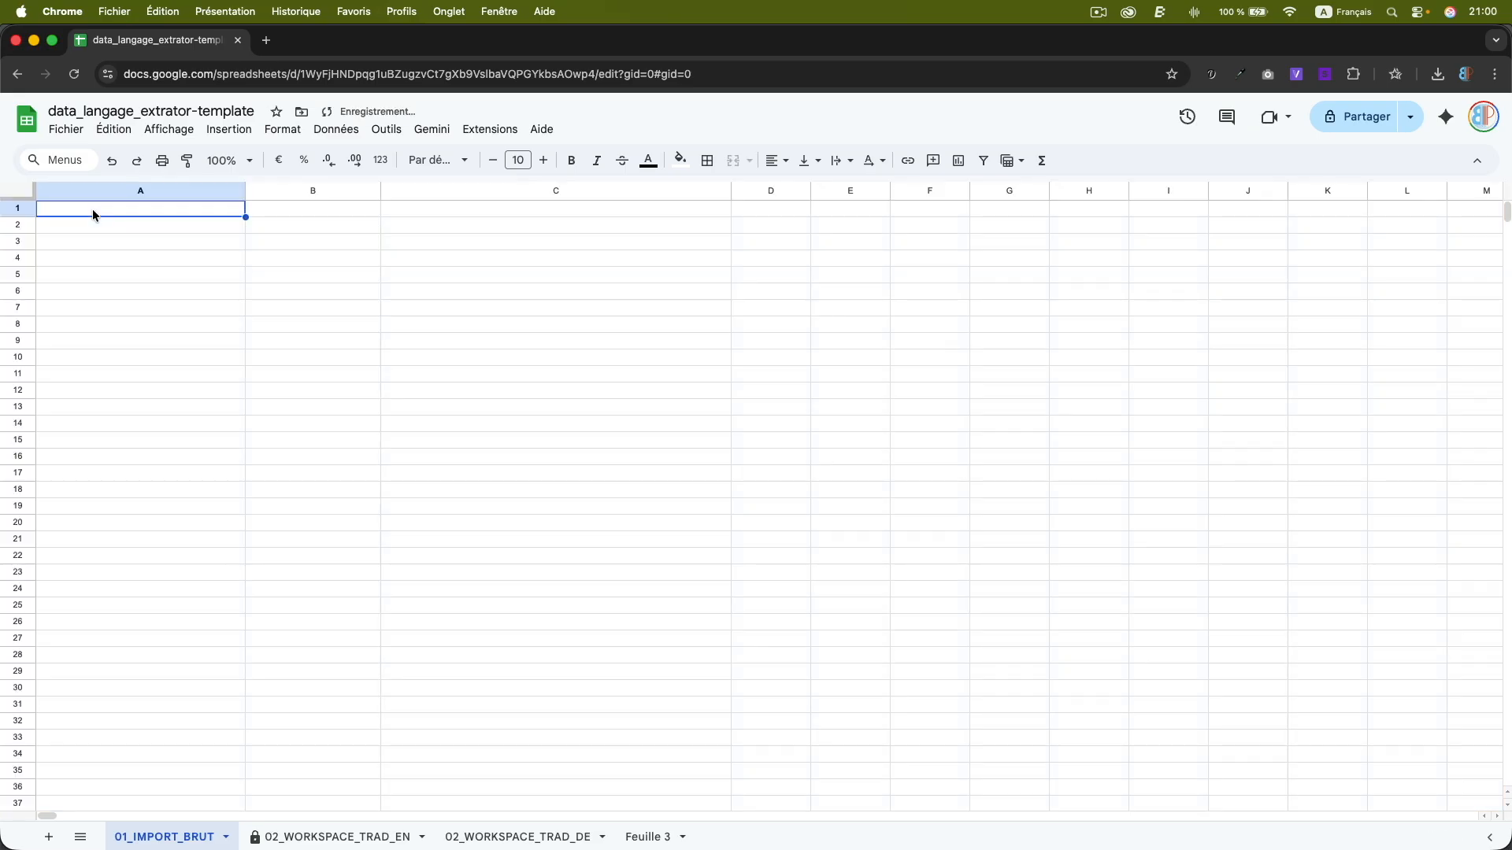
# Choose Les miserables final_Export_Trad.tsv from the Localizer_Data folder inside ouvrage-long as the file to import.
pyautogui.click(77, 130)
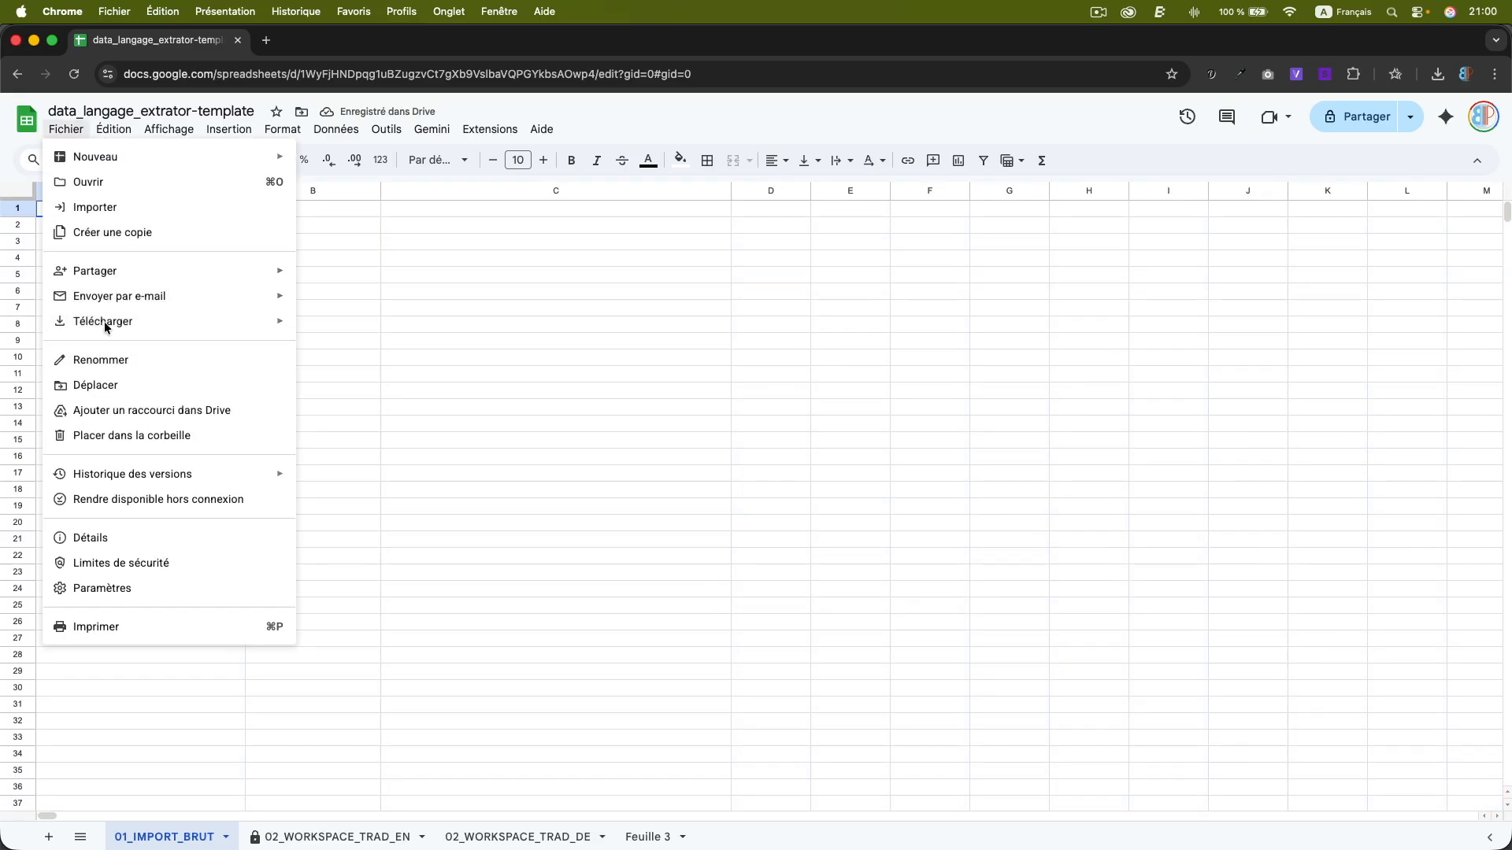
pyautogui.click(95, 207)
pyautogui.click(647, 292)
pyautogui.click(752, 575)
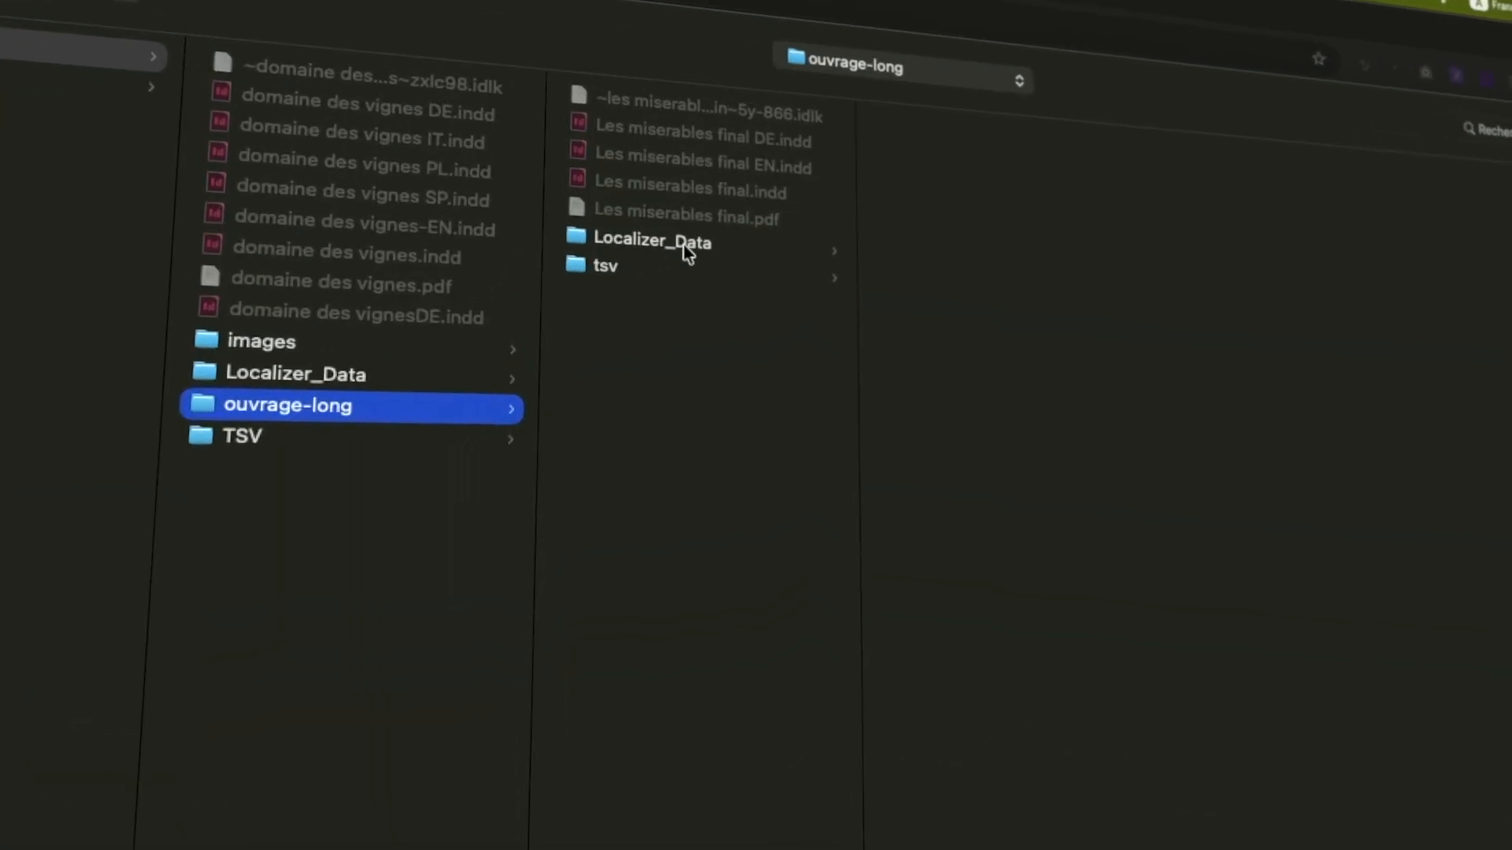
pyautogui.click(688, 247)
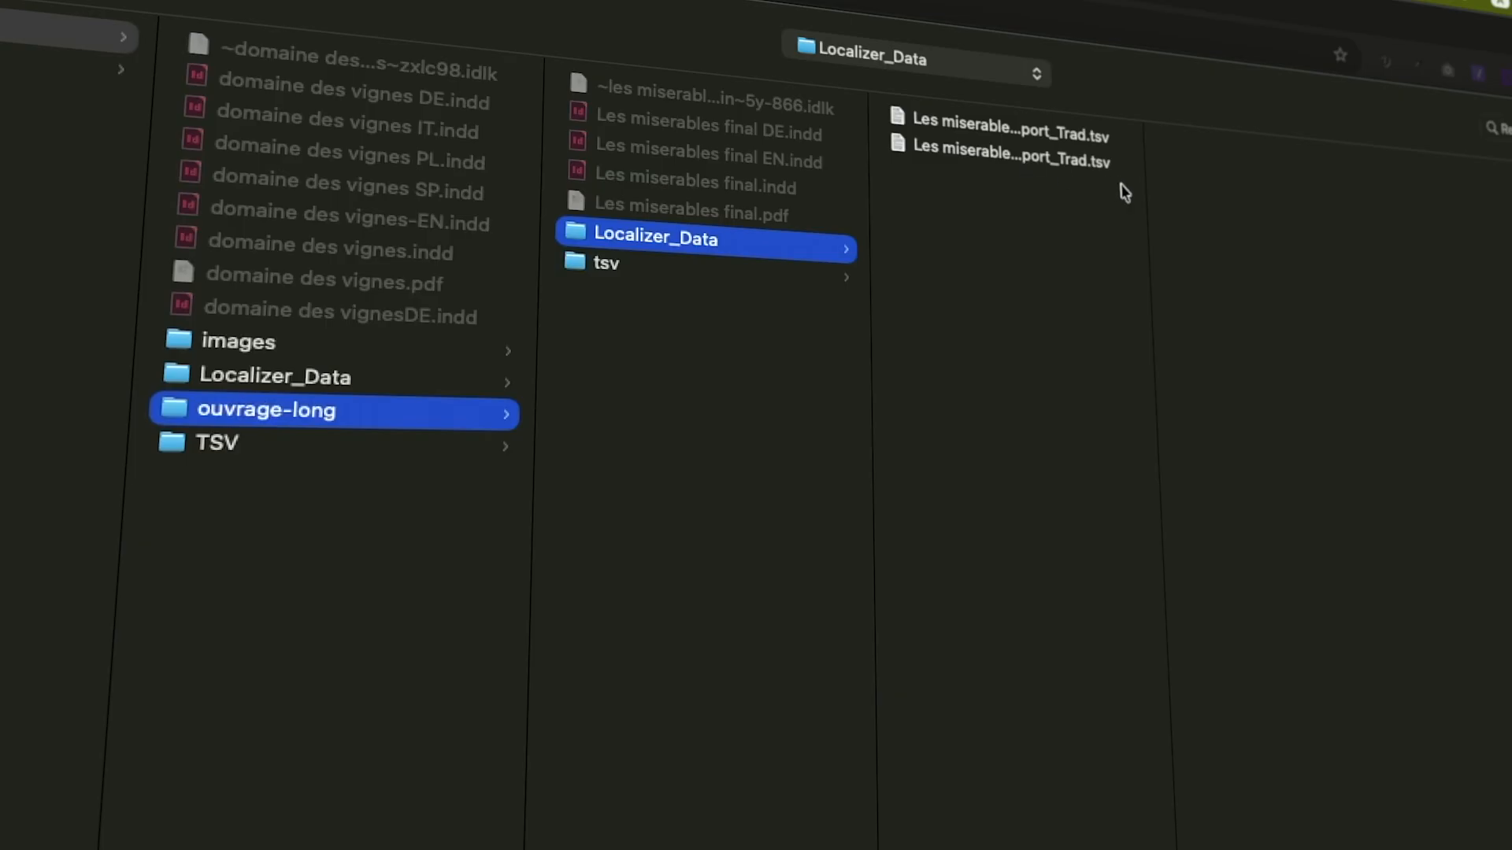
pyautogui.click(1013, 150)
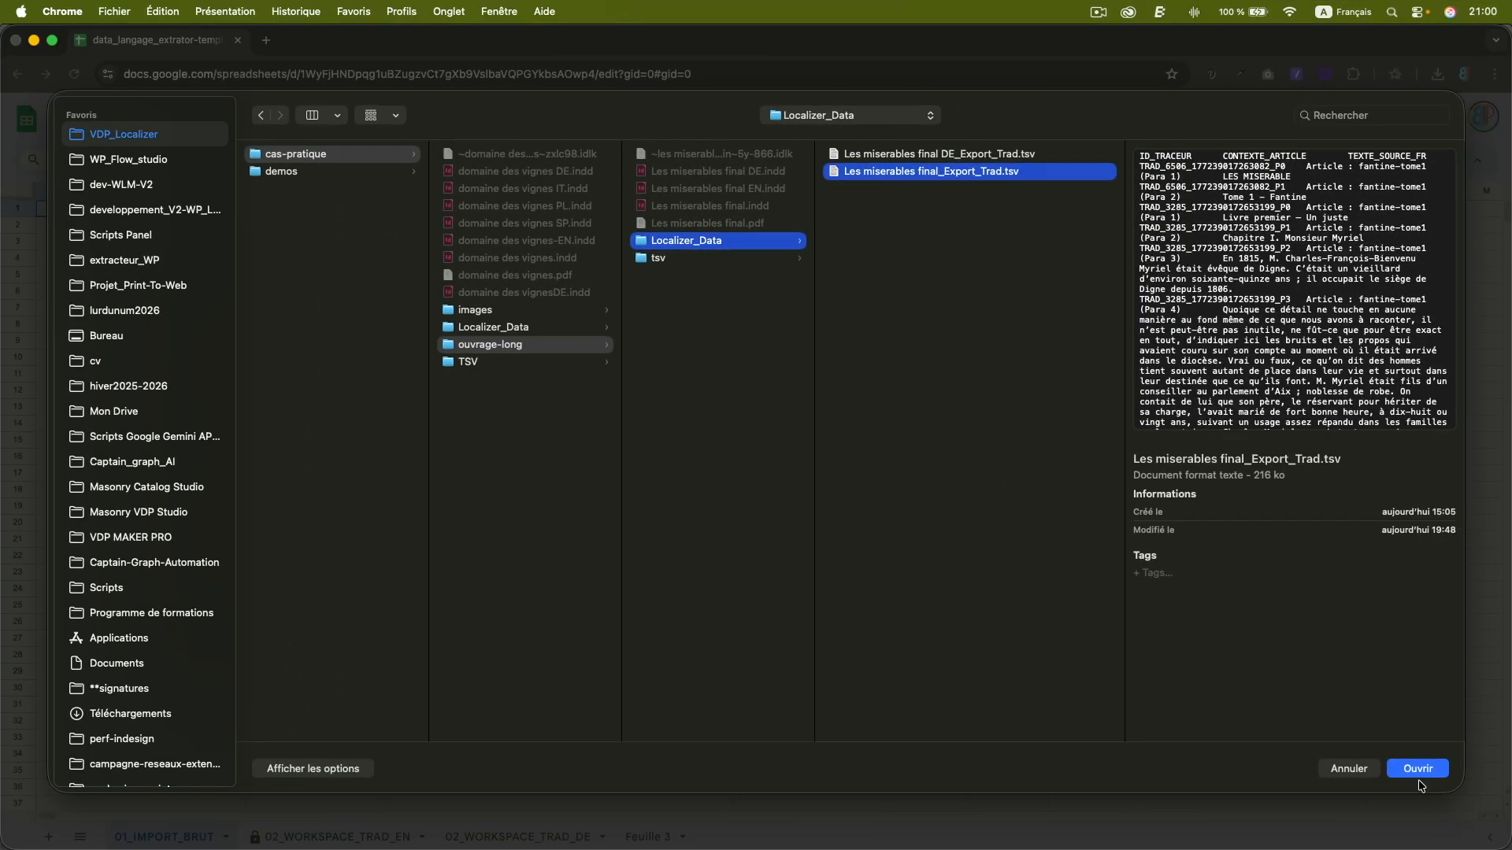
pyautogui.click(1416, 771)
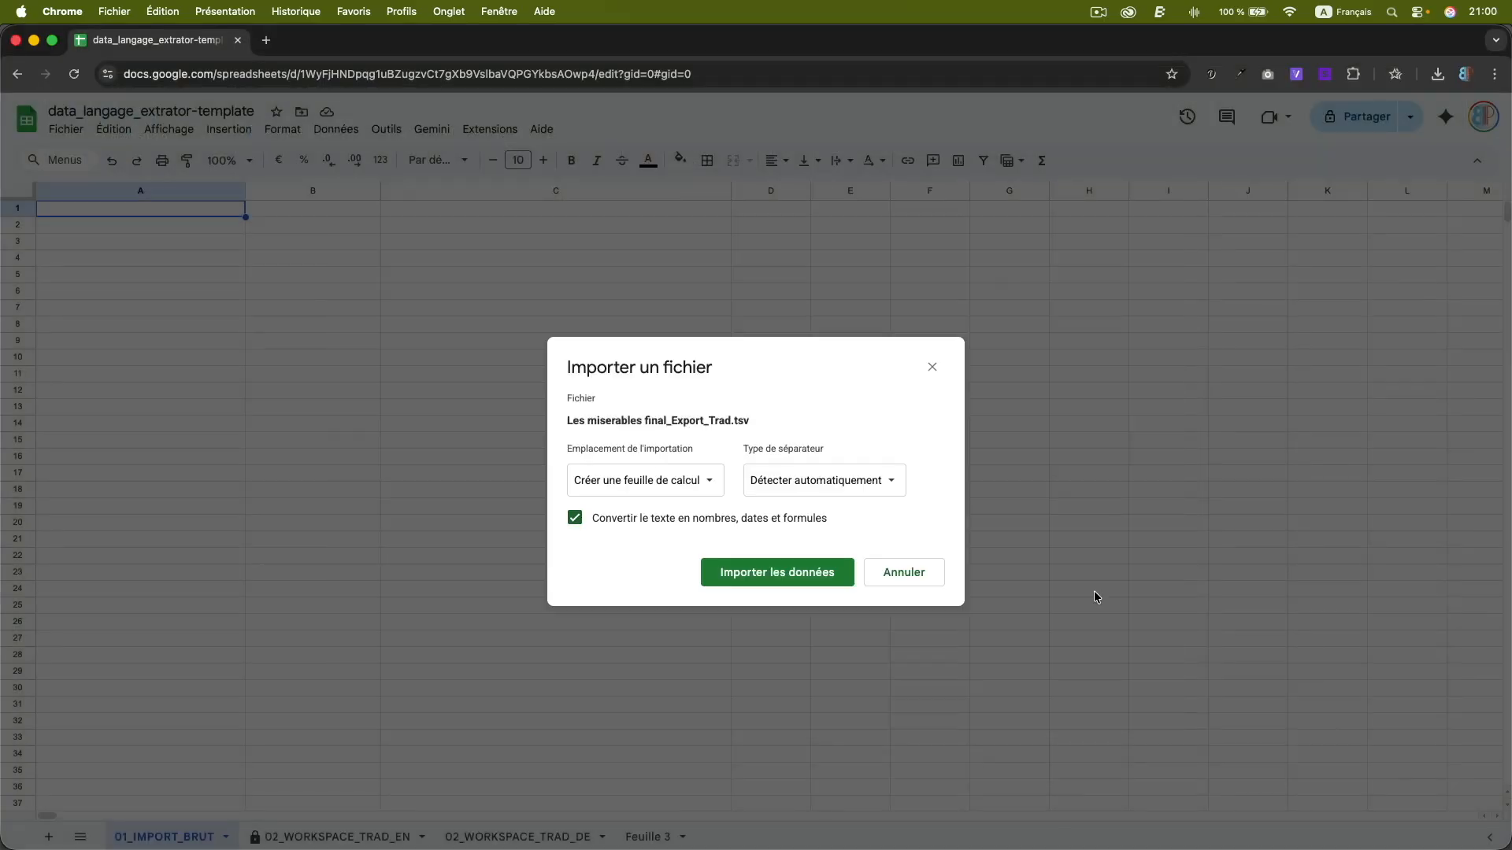
# Import the file over the data from the selected cell, using the tab separator and no conversion to numbers, dates and formulas.
pyautogui.click(710, 484)
pyautogui.click(688, 604)
pyautogui.click(664, 533)
pyautogui.click(650, 559)
pyautogui.click(600, 575)
pyautogui.click(761, 630)
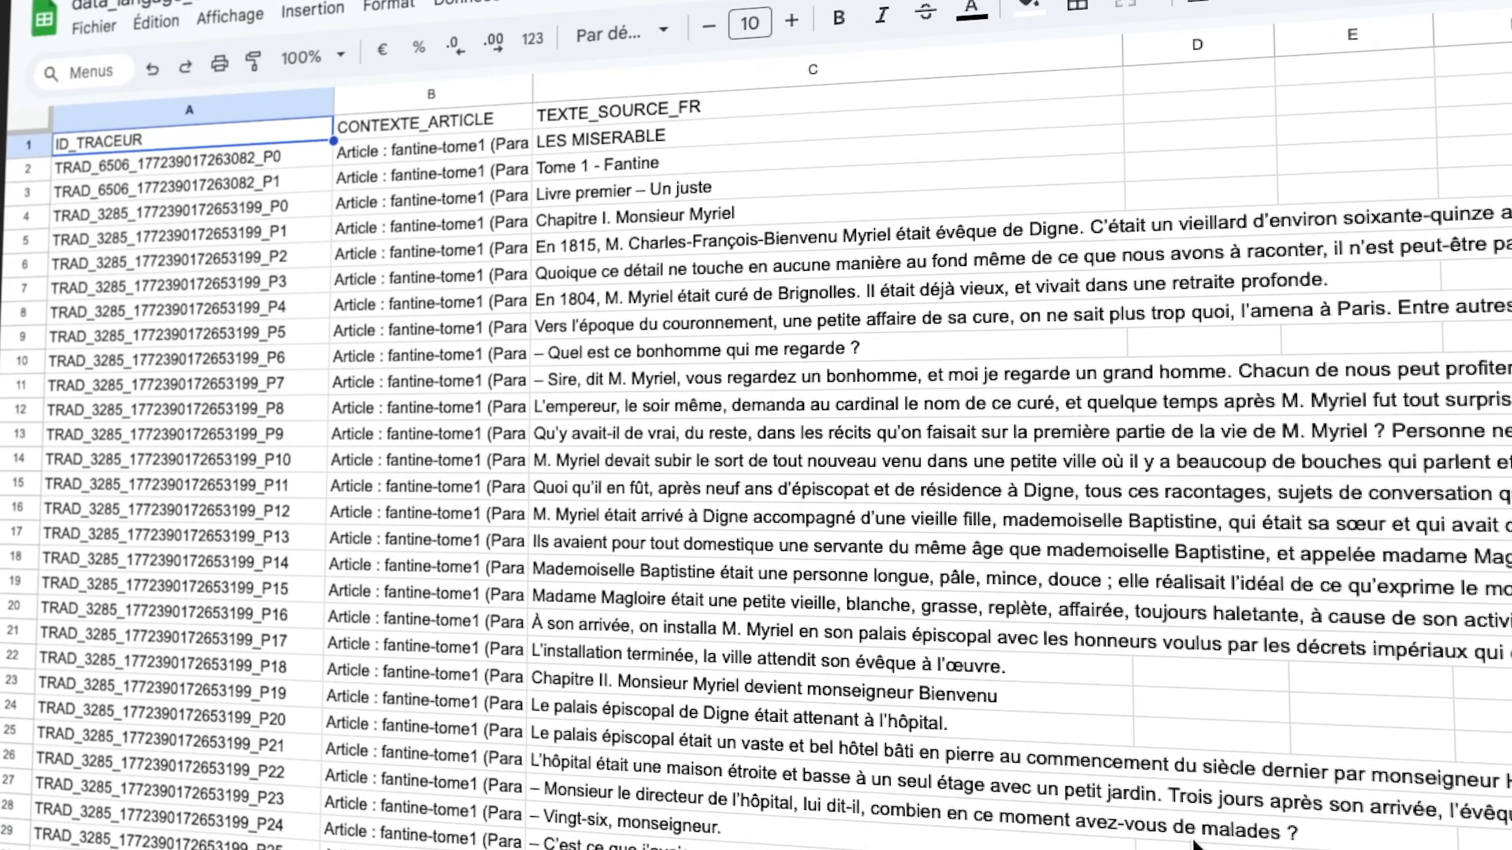
# Apply automatic text wrapping to the whole TEXTE_SOURCE_FR column.
pyautogui.click(728, 75)
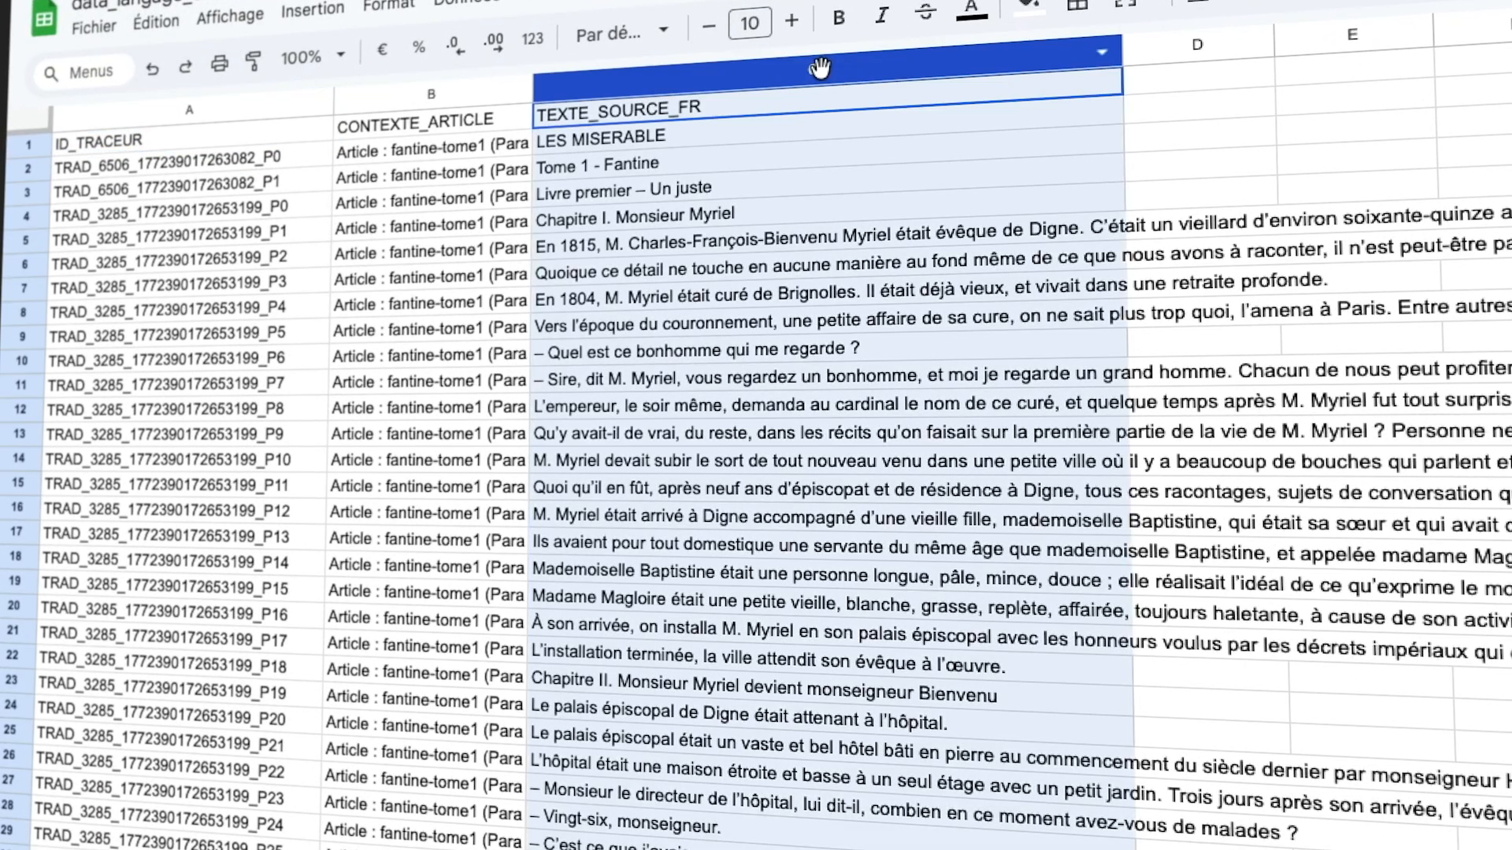
pyautogui.click(387, 6)
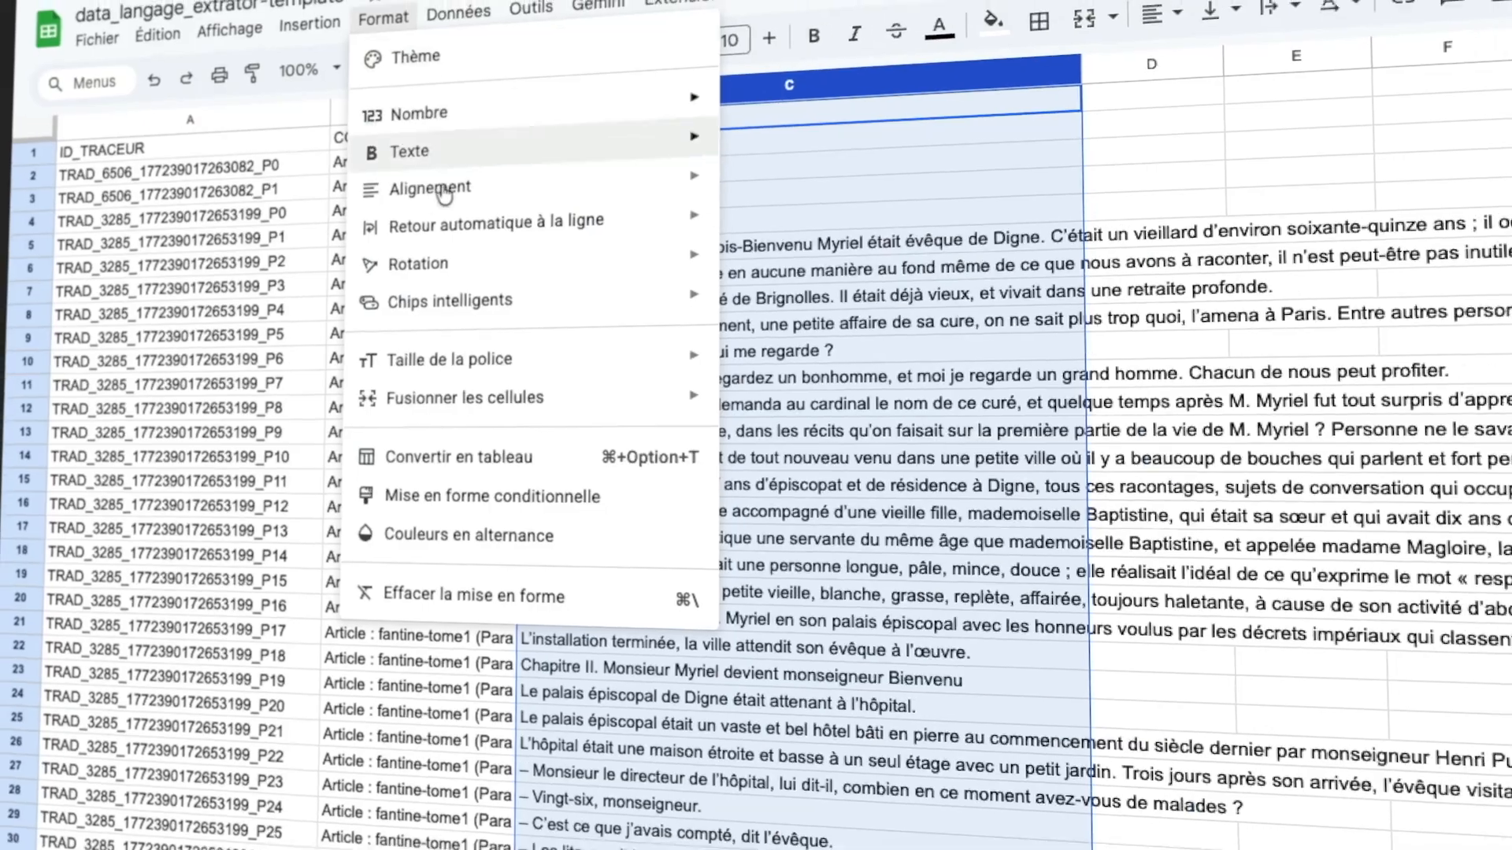
pyautogui.moveTo(496, 223)
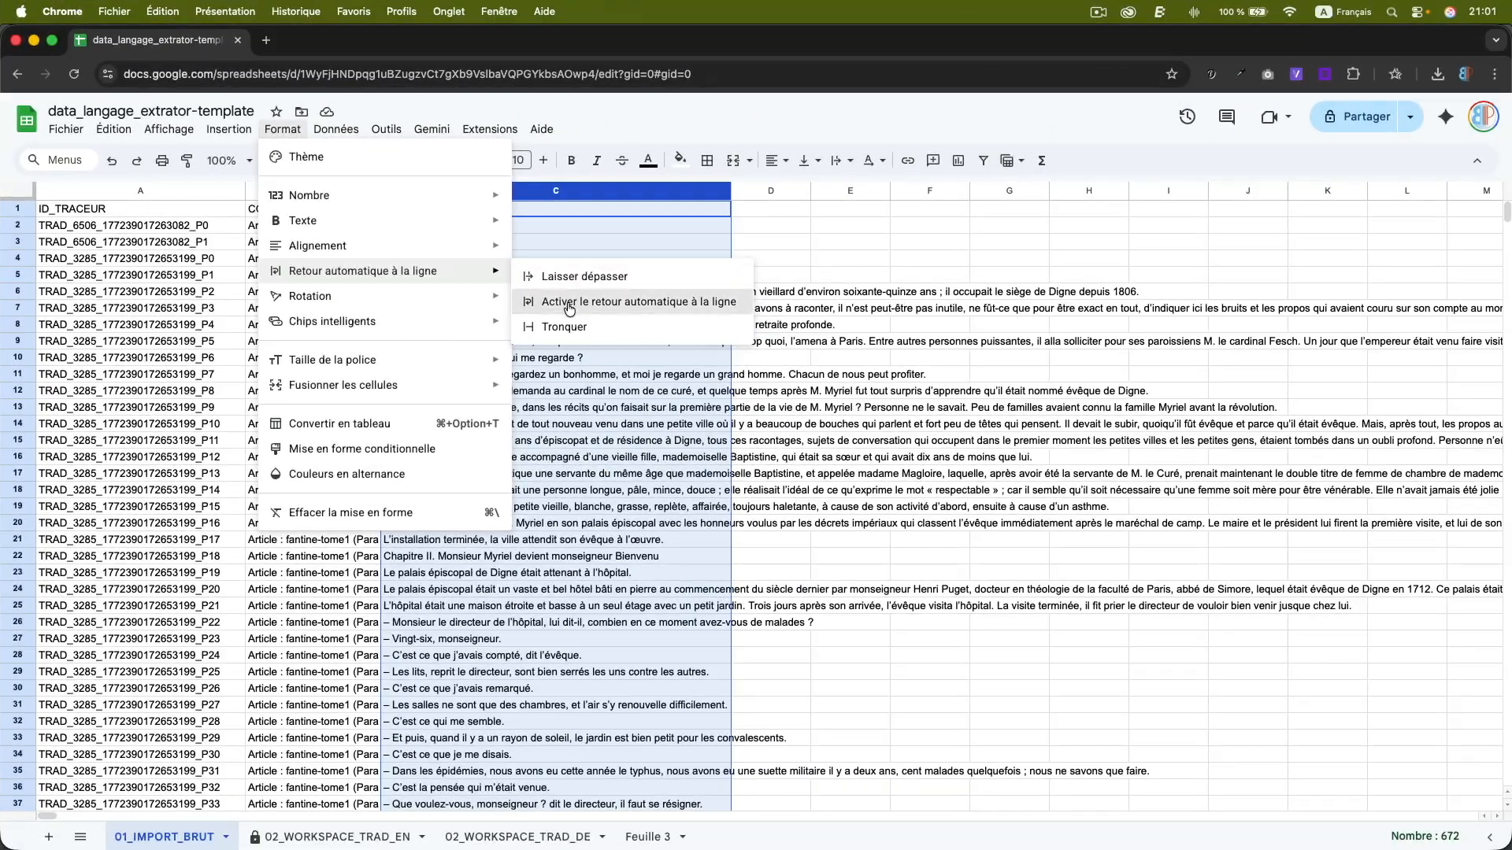
pyautogui.click(569, 306)
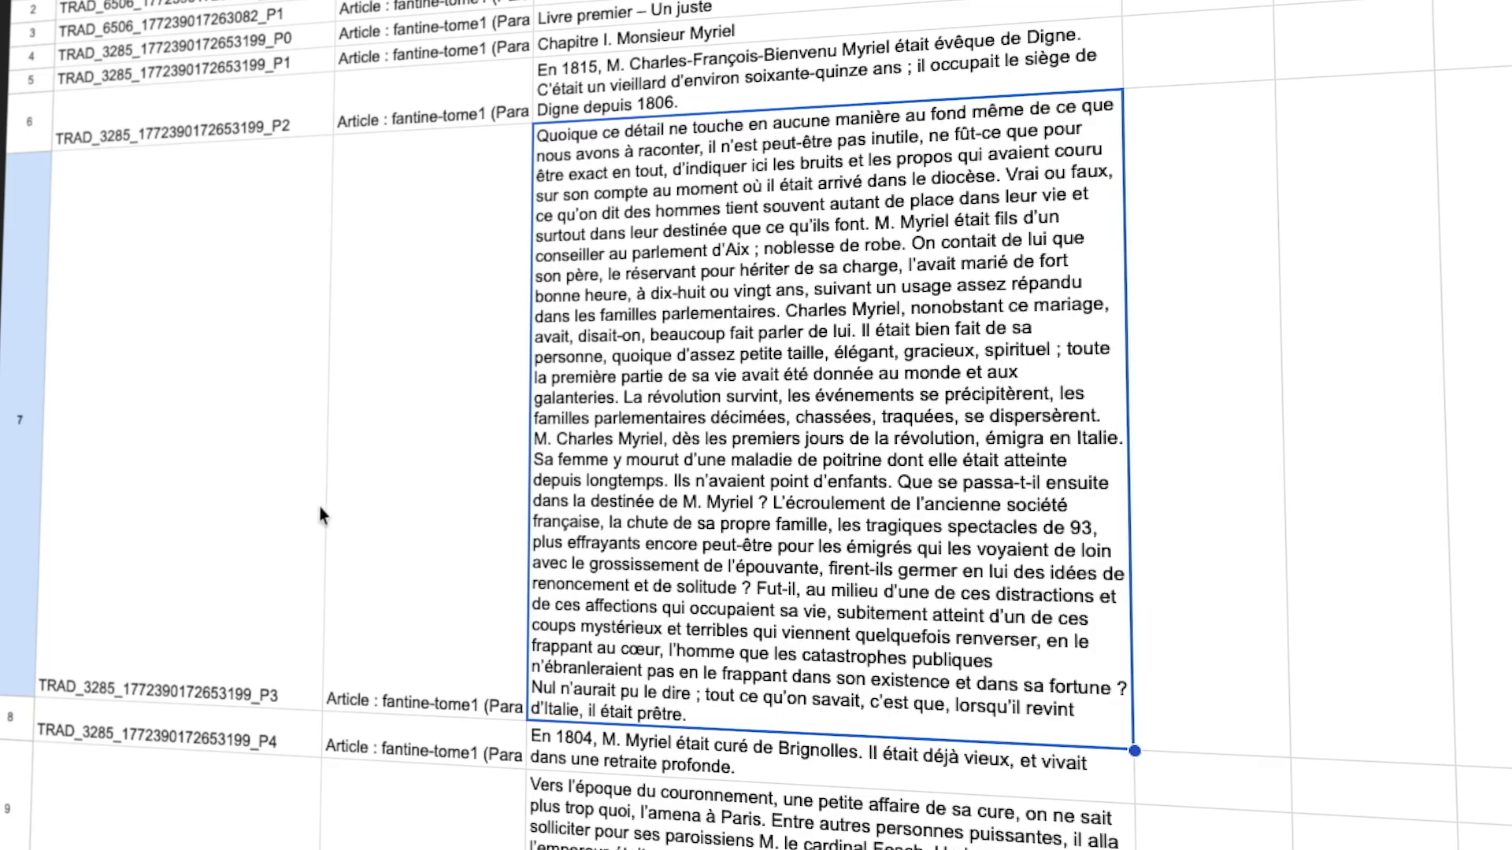
# Inspect the ID_TRACEUR, CONTEXTE_ARTICLE and TEXTE_SOURCE_FR cells of row 7.
pyautogui.click(207, 521)
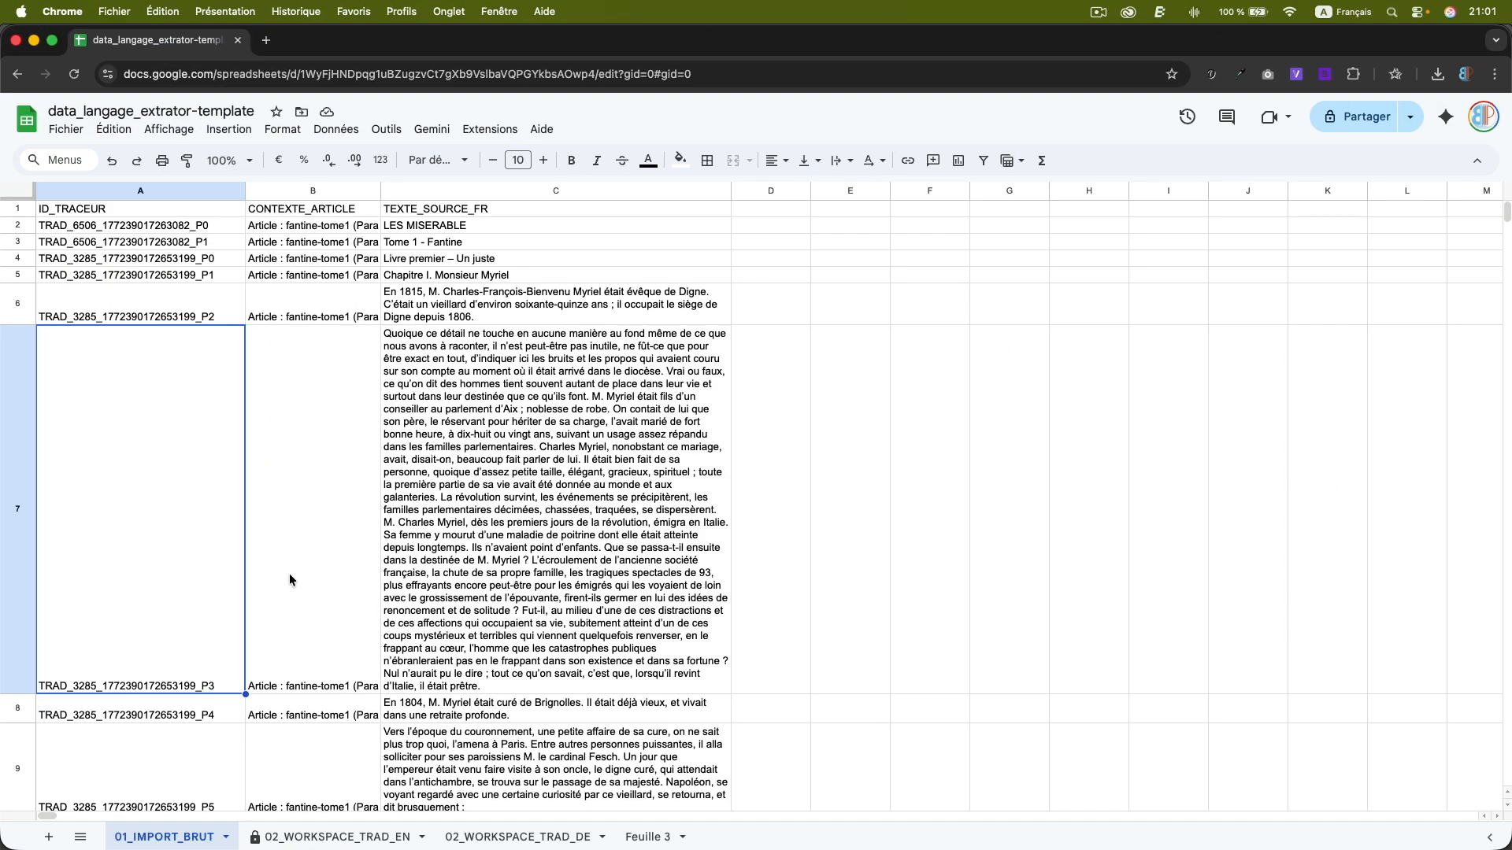
pyautogui.click(289, 574)
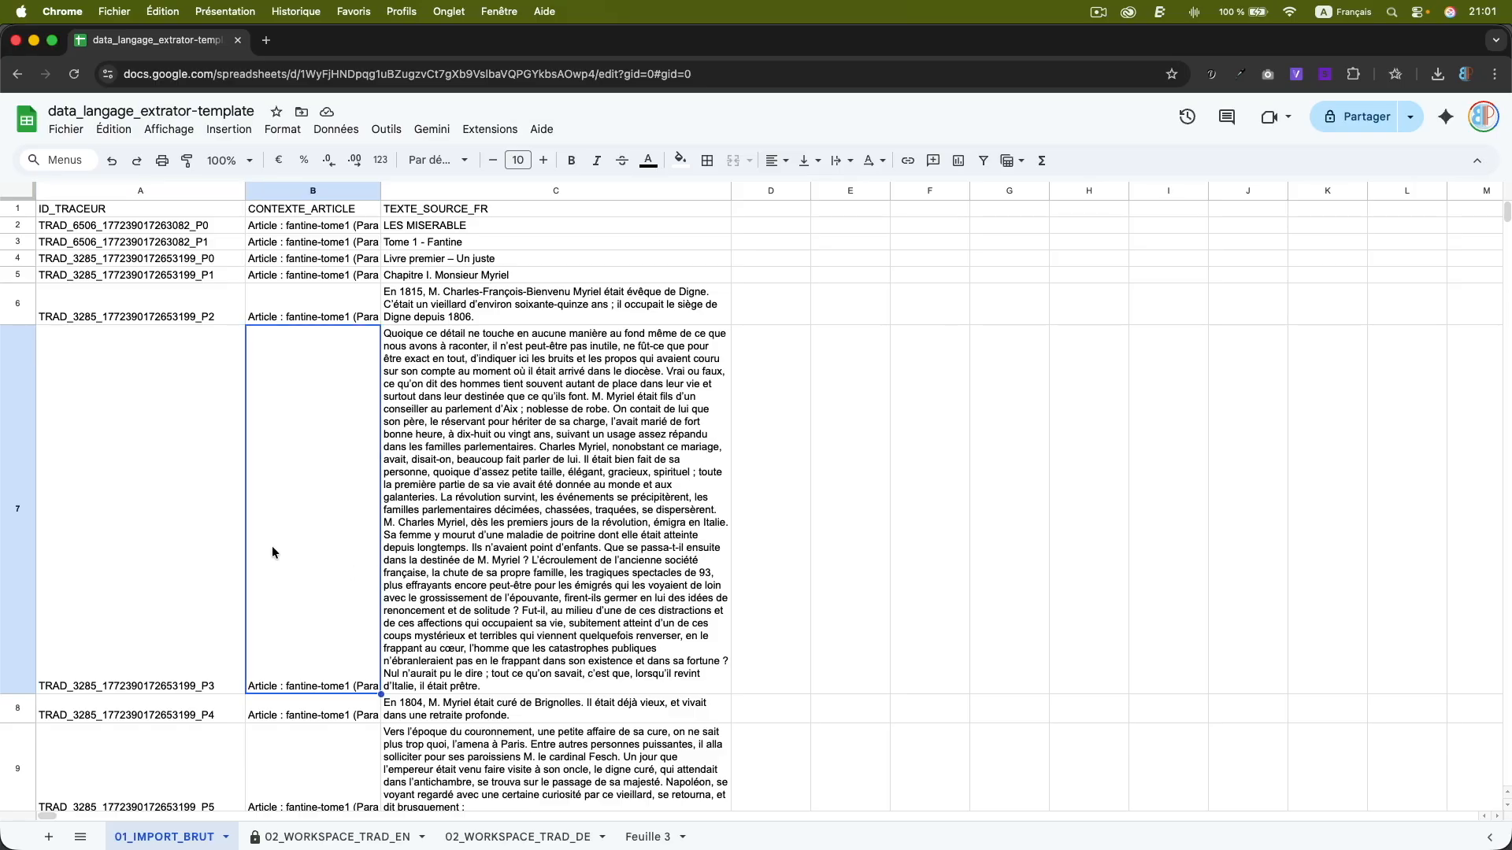
pyautogui.click(479, 521)
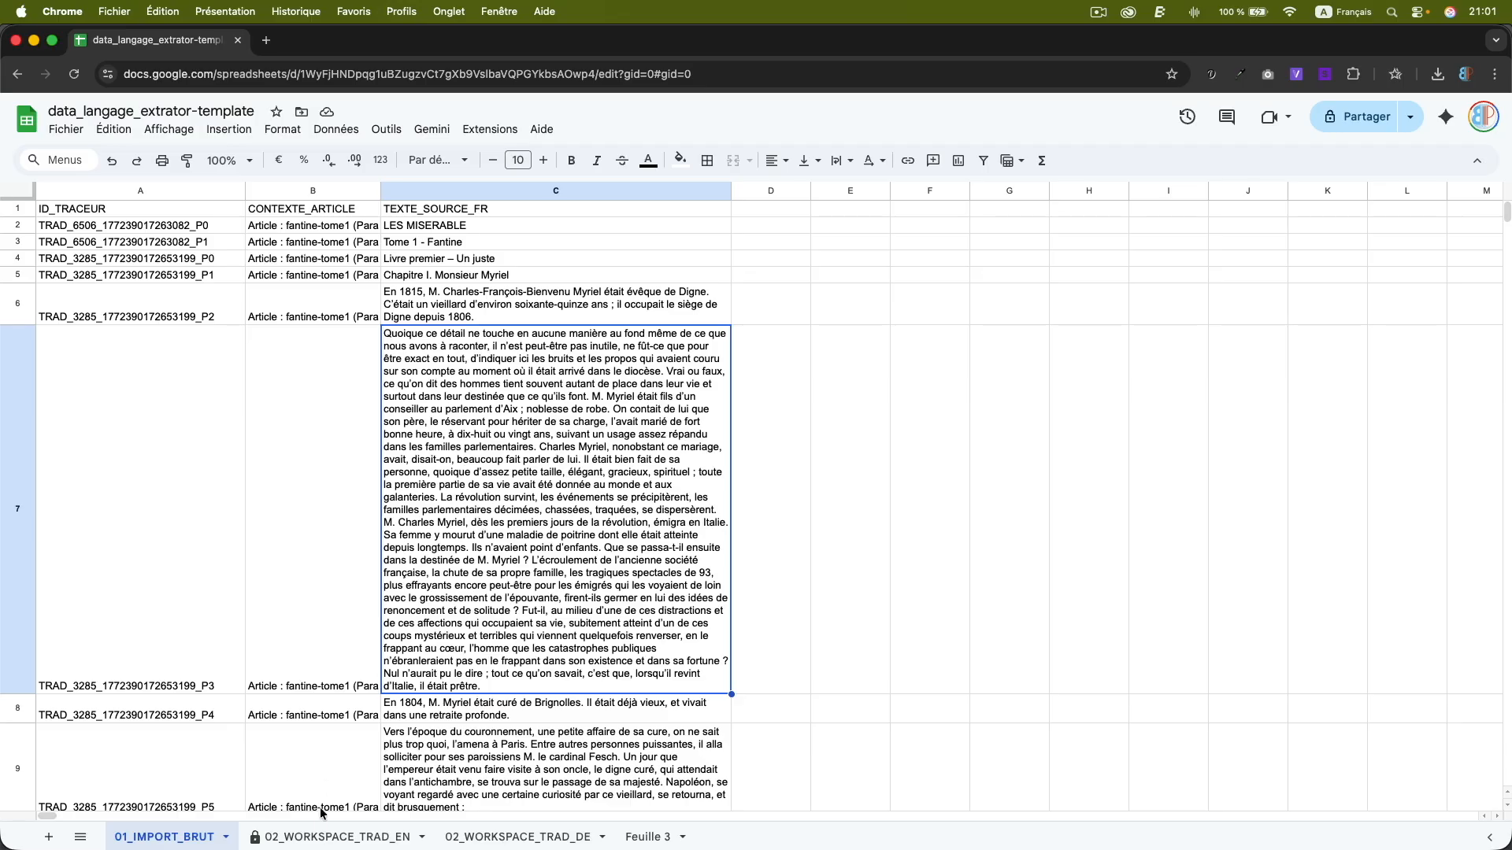
# Switch to the 02_WORKSPACE_TRAD_EN sheet and inspect the first PRÉ-TRAD (EN) formula and the TRADUCTION column.
pyautogui.click(323, 837)
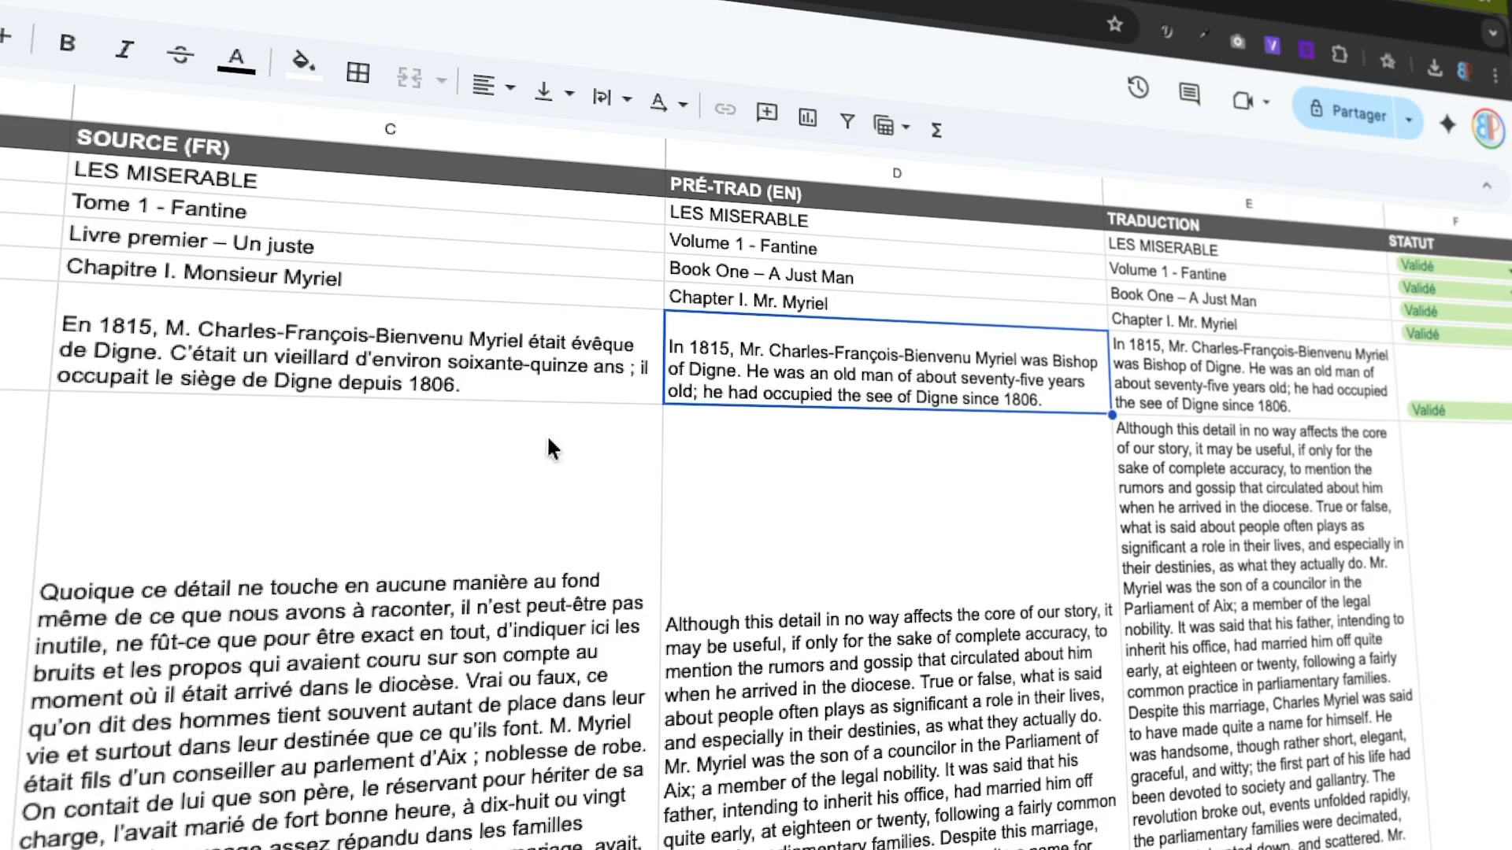
pyautogui.doubleClick(837, 227)
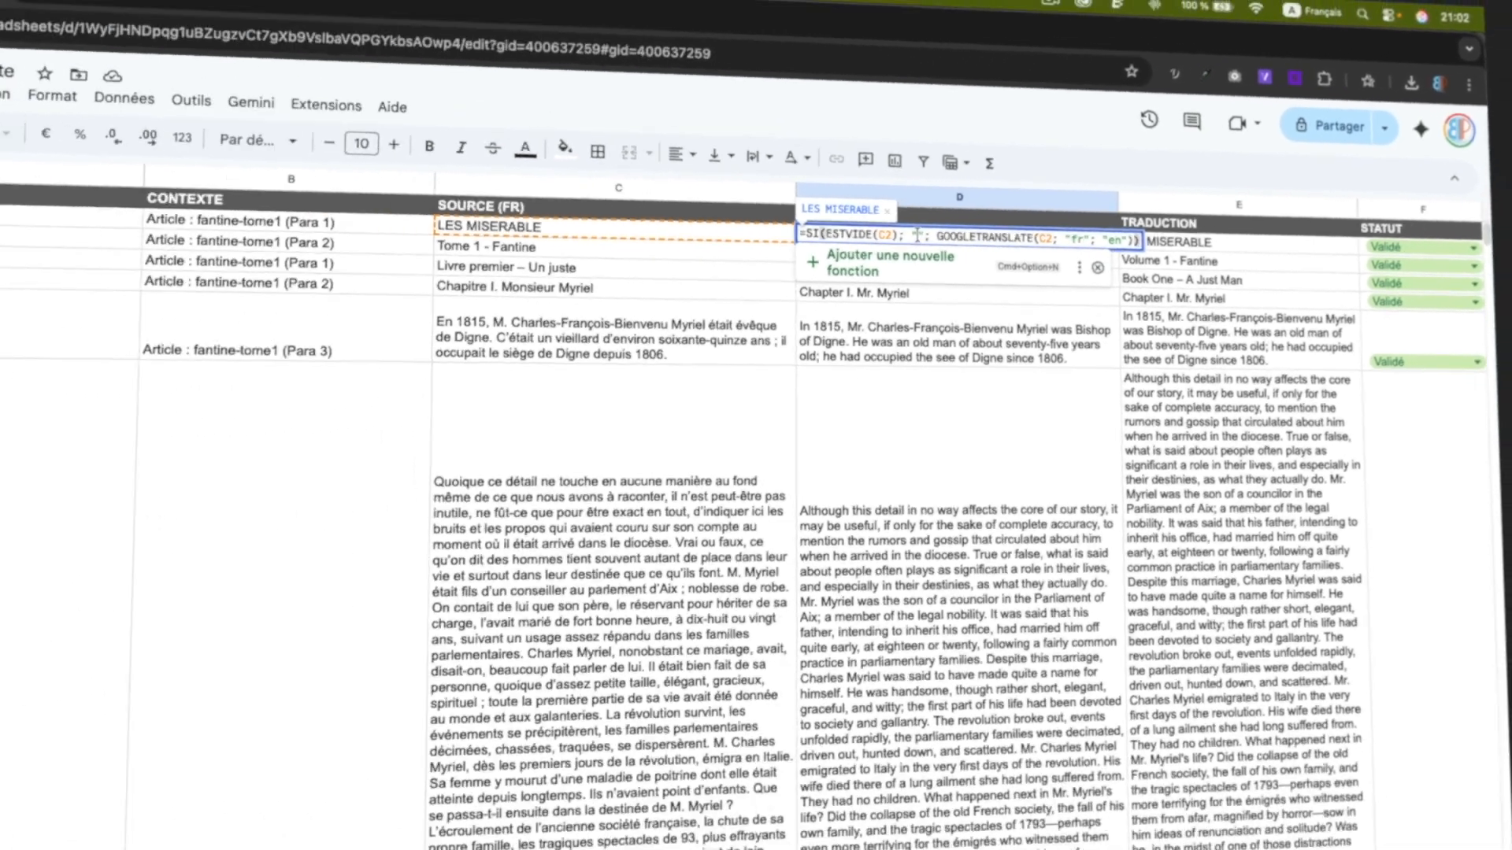
pyautogui.press('Escape')
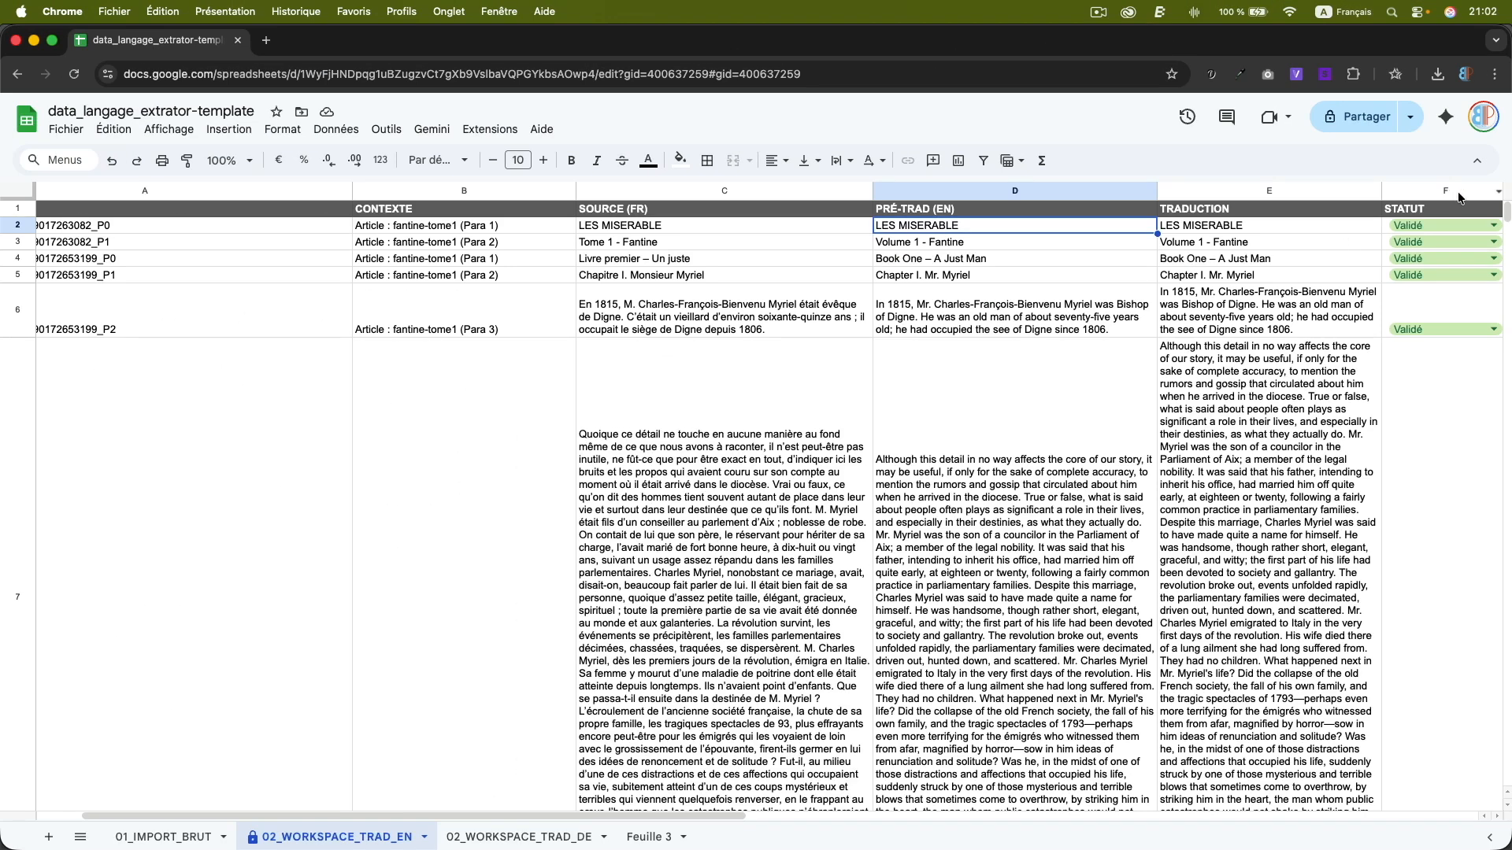
pyautogui.moveTo(1505, 212)
pyautogui.mouseDown()
pyautogui.moveTo(1500, 708)
pyautogui.moveTo(1505, 206)
pyautogui.mouseUp()
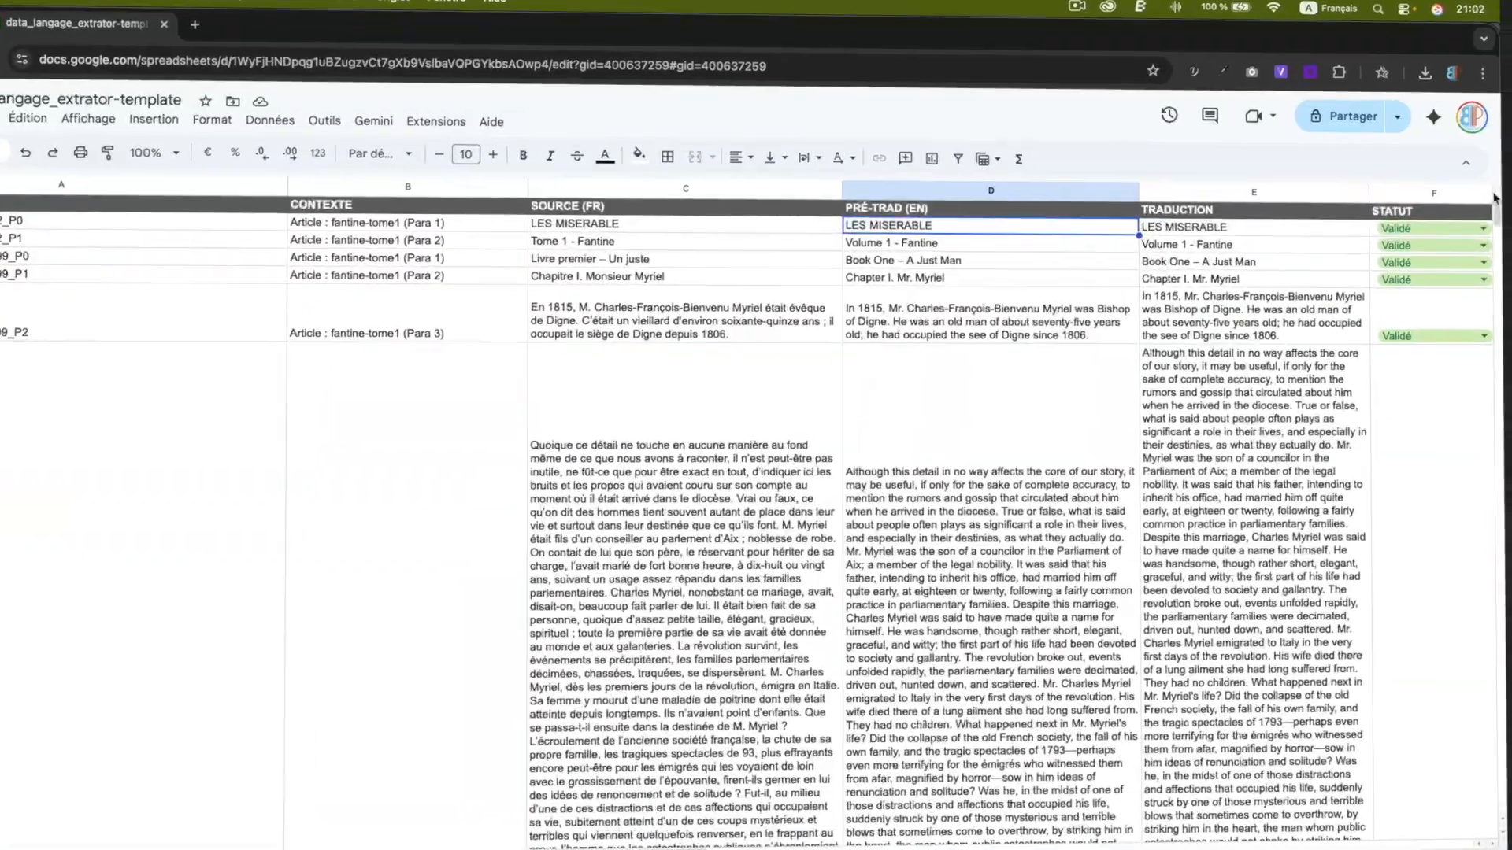
pyautogui.click(1227, 190)
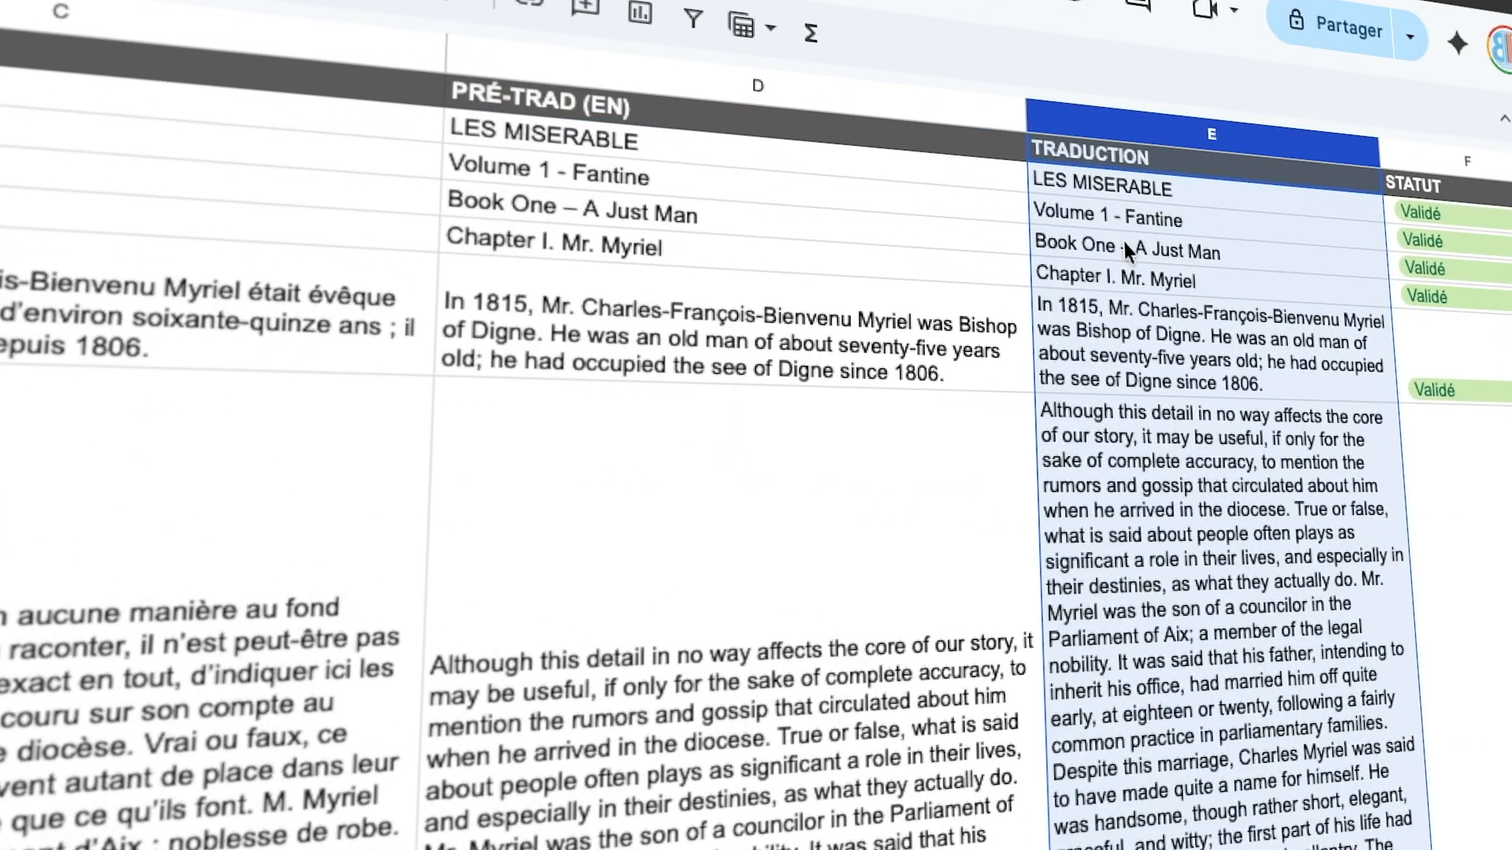
pyautogui.click(904, 559)
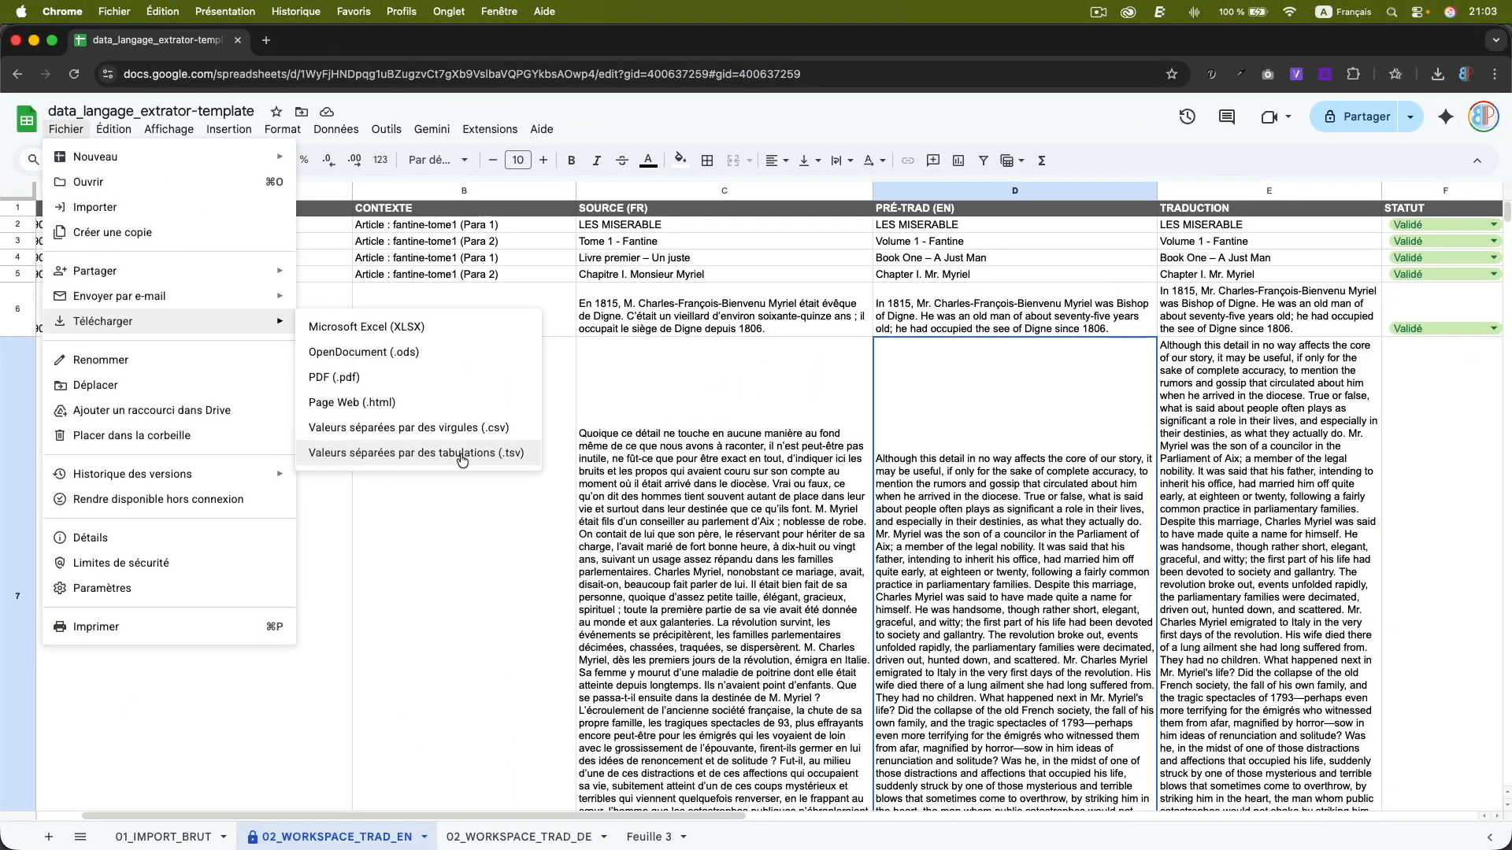
# Export the English workspace sheet as a TSV into the tsv folder of ouvrage-long, prefixing the file name with 01-.
pyautogui.click(460, 453)
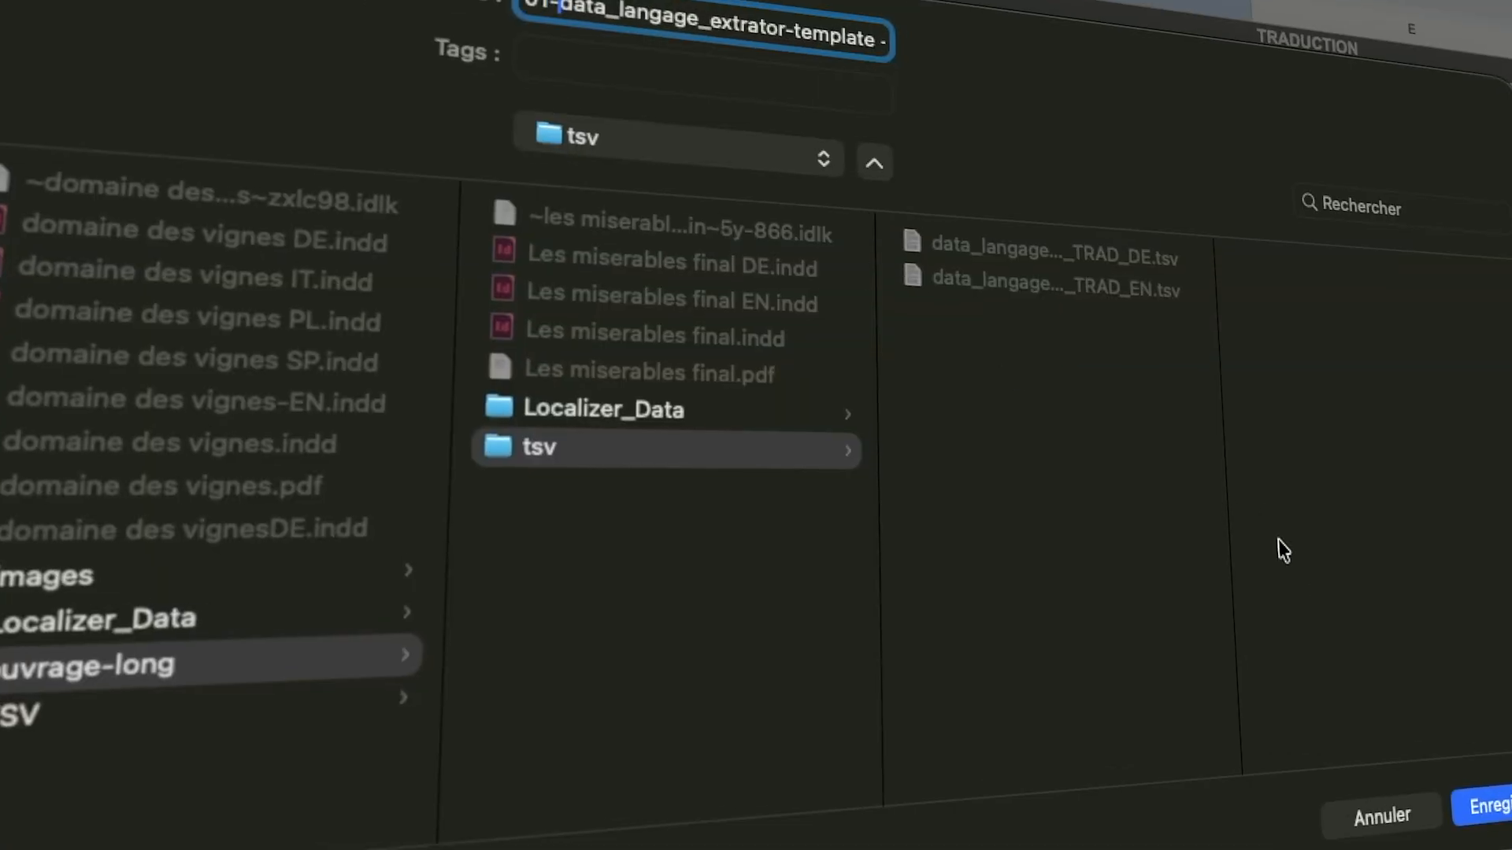
pyautogui.click(1496, 807)
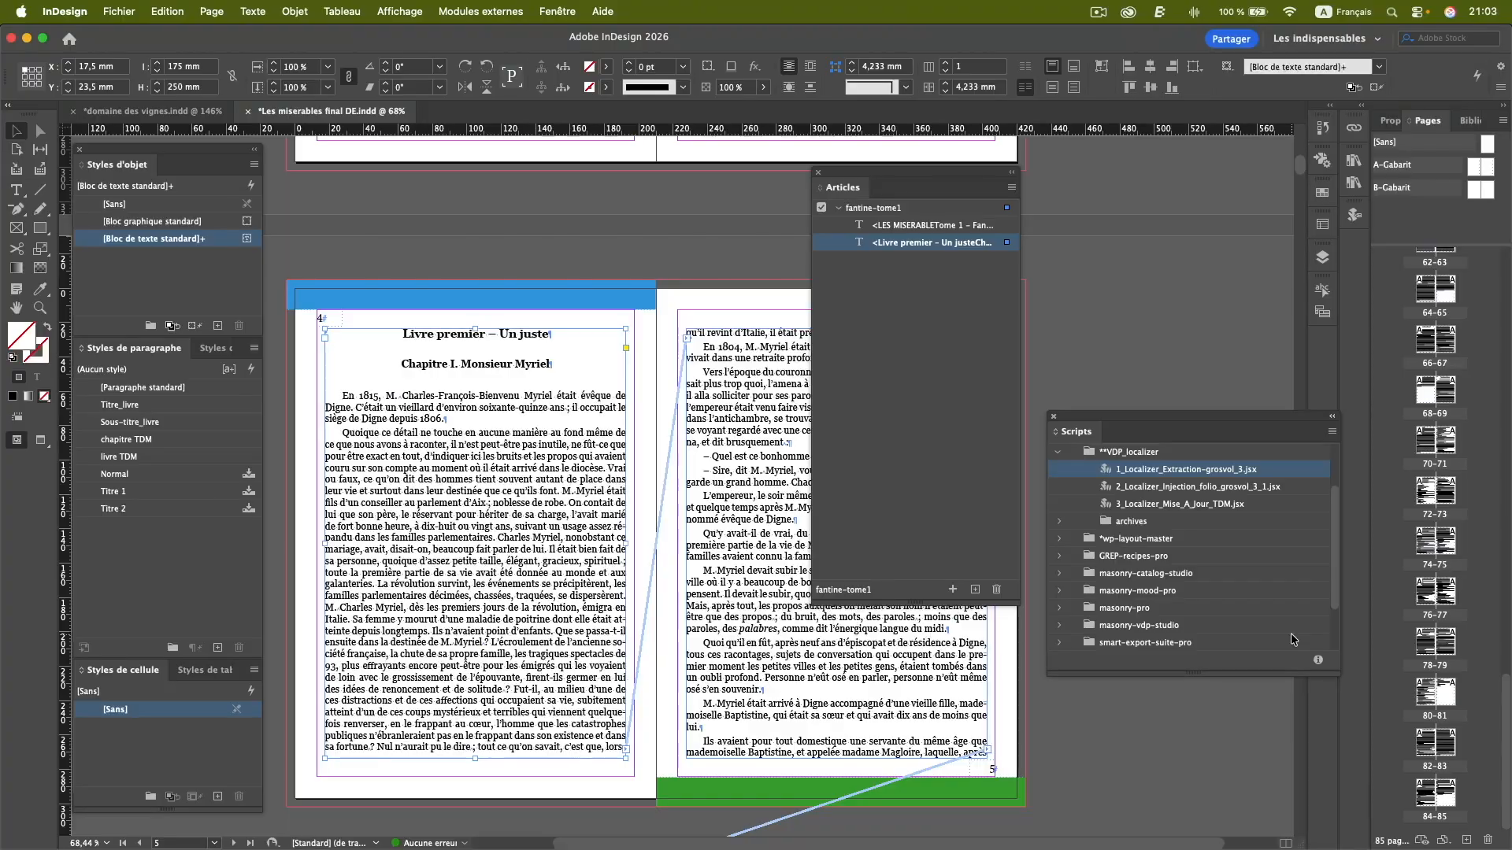
# In InDesign, move the Articles panel off the page and run 2_Localizer_Injection_folio_grosvol_3_1.jsx with a local TSV file as the translation source.
pyautogui.moveTo(957, 177); pyautogui.dragTo(1197, 136)
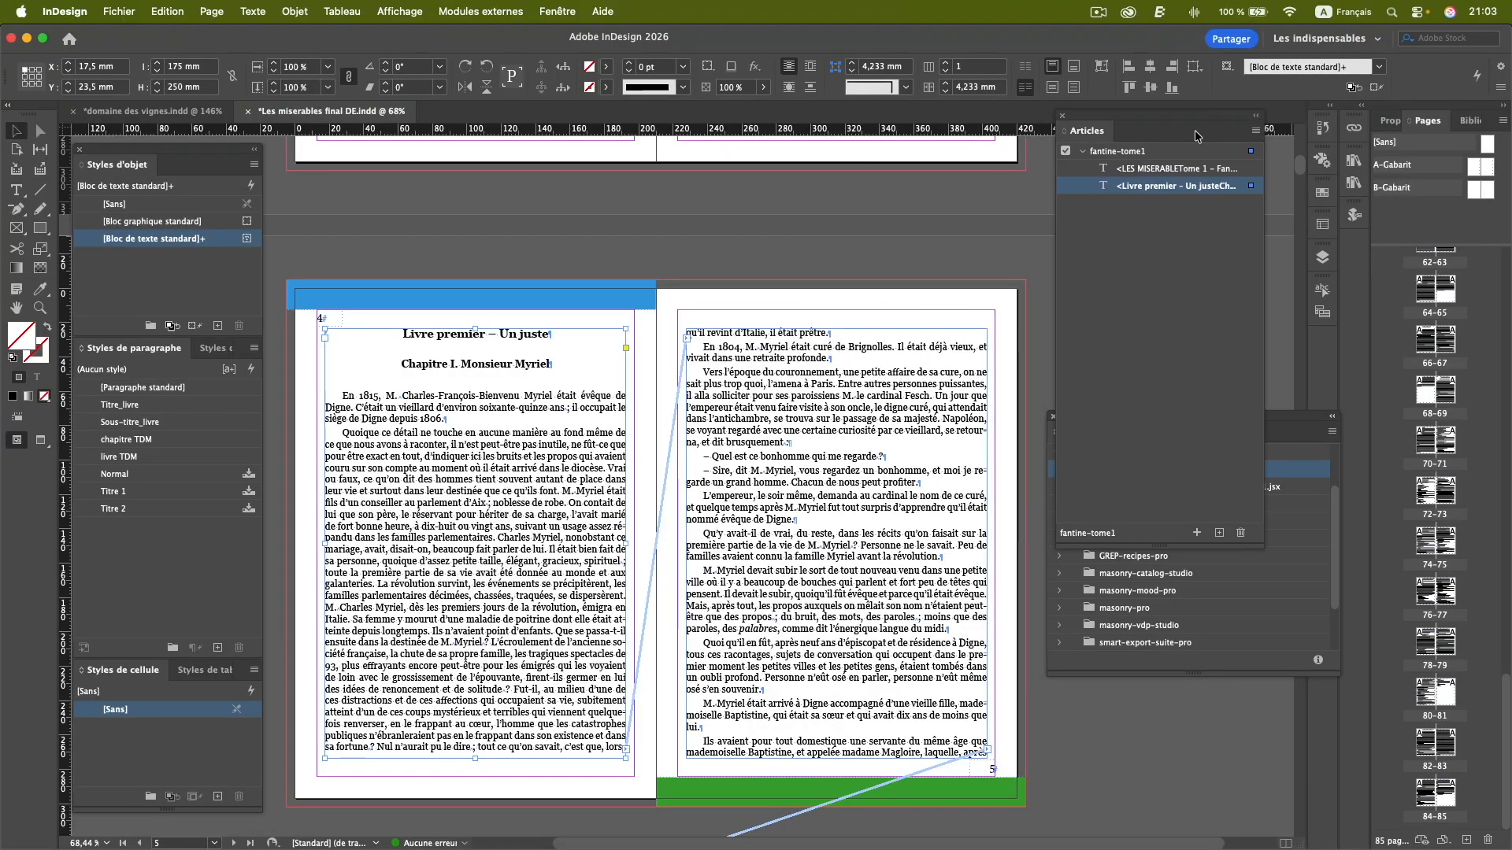
pyautogui.click(1301, 420)
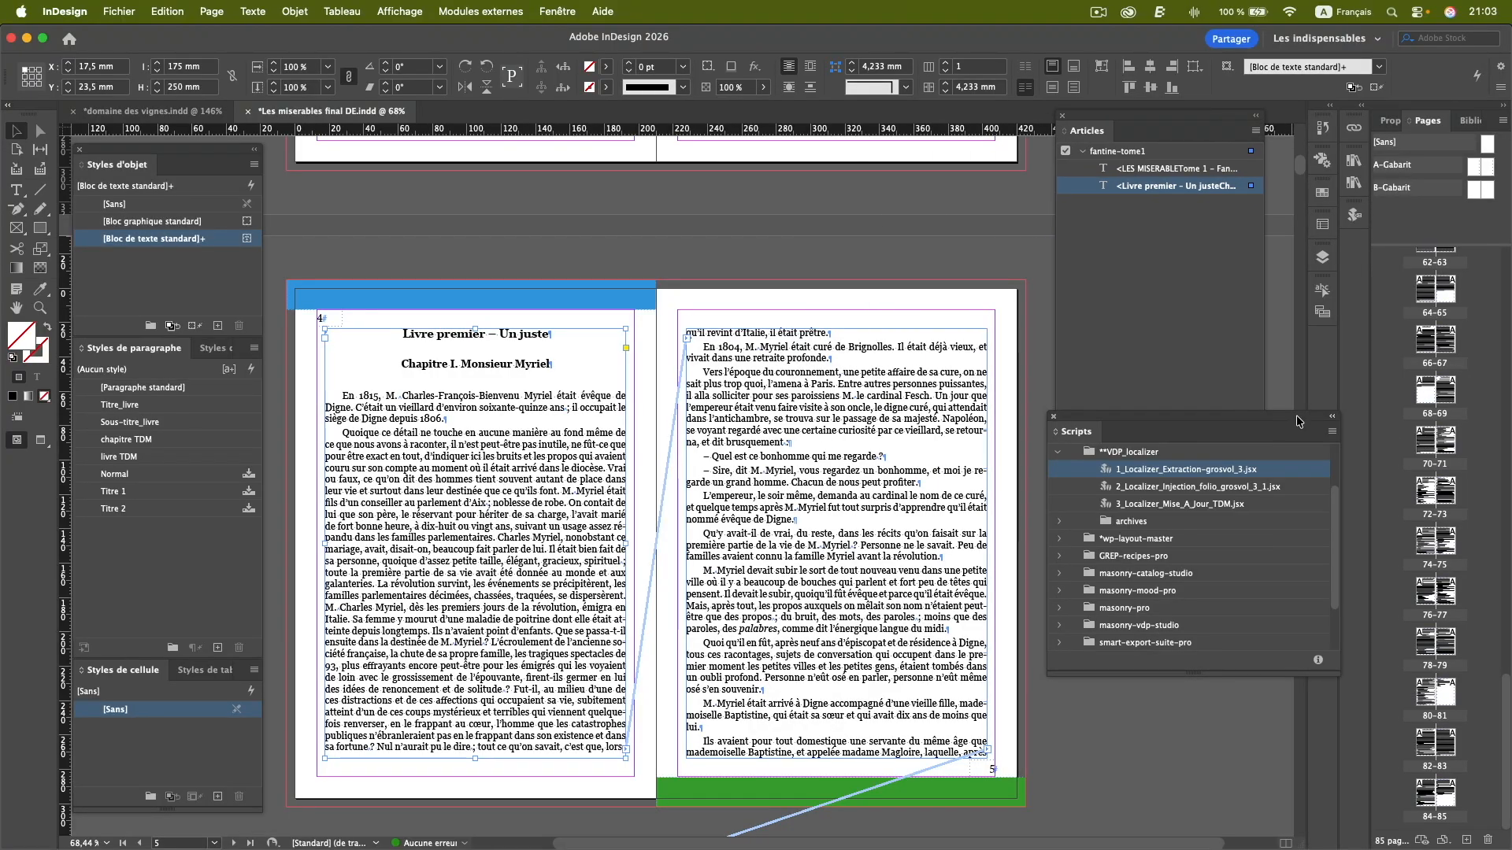
pyautogui.click(1211, 490)
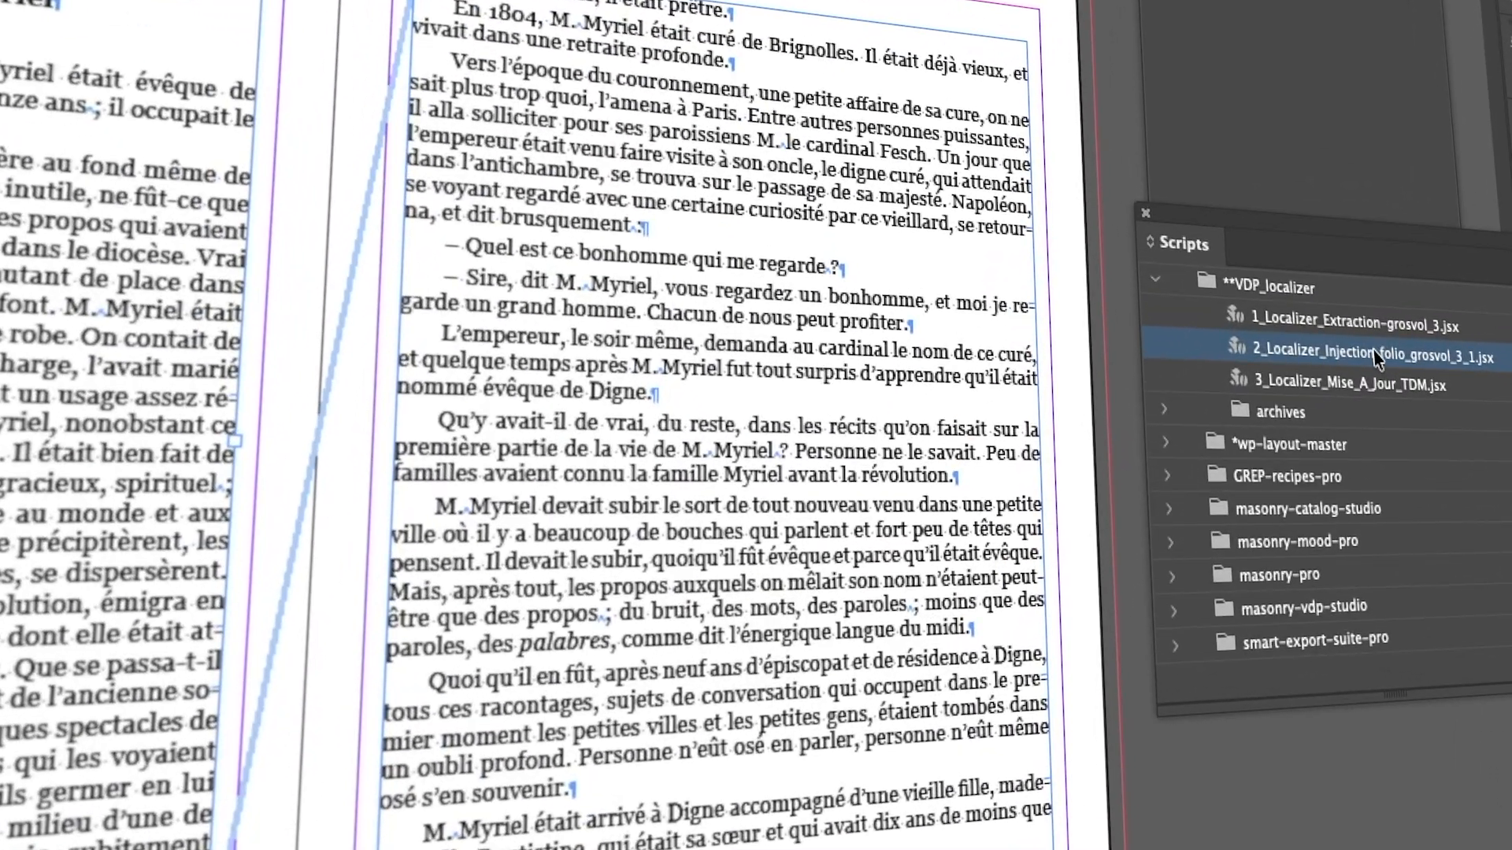
pyautogui.doubleClick(1392, 361)
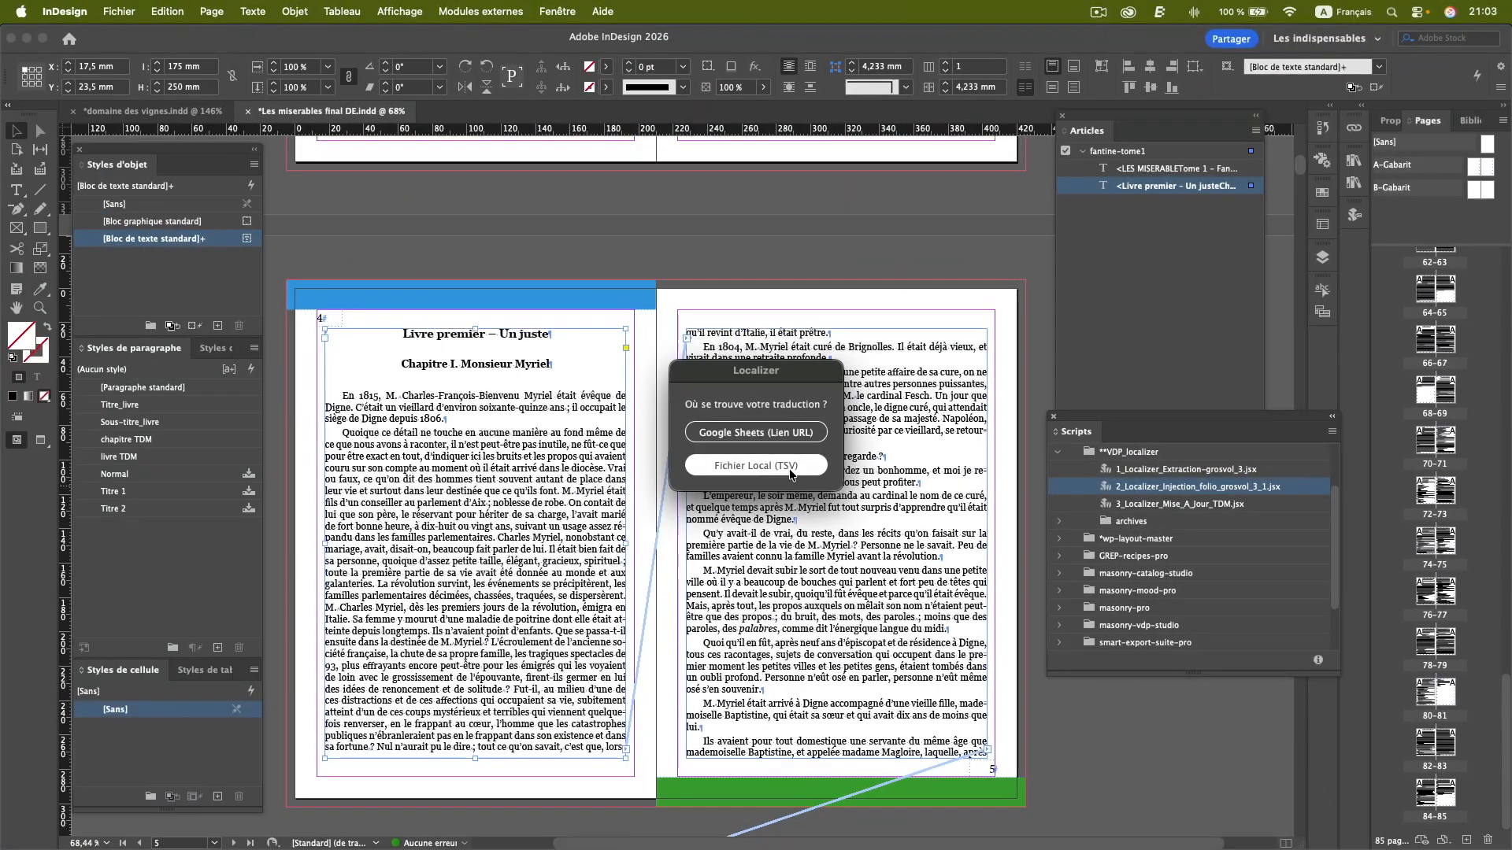
pyautogui.click(562, 272)
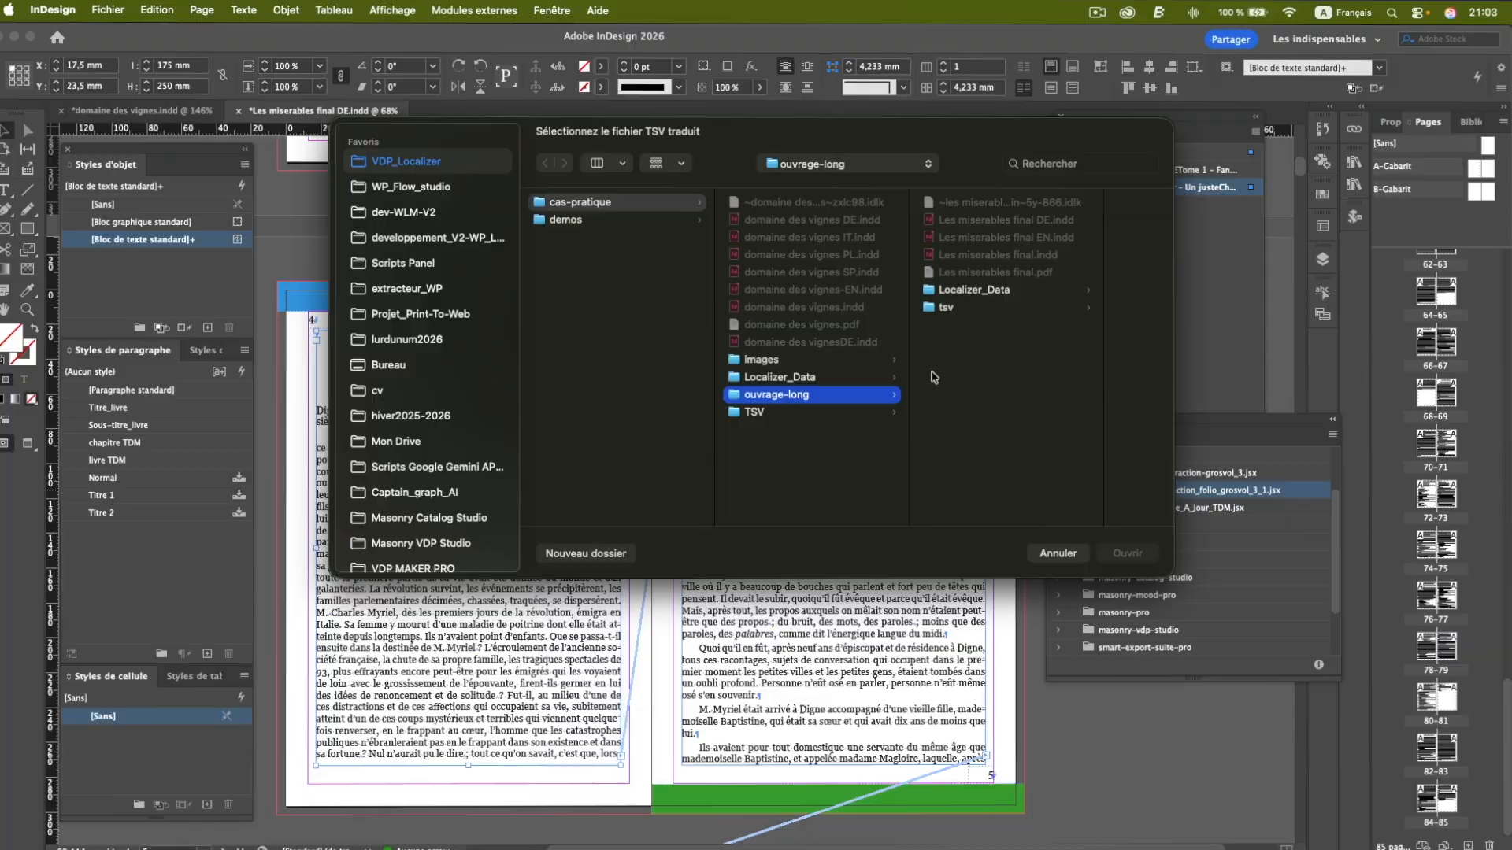
# Inject the English TSV export prefixed with 01- from the tsv folder into the document and close the script's message.
pyautogui.click(949, 305)
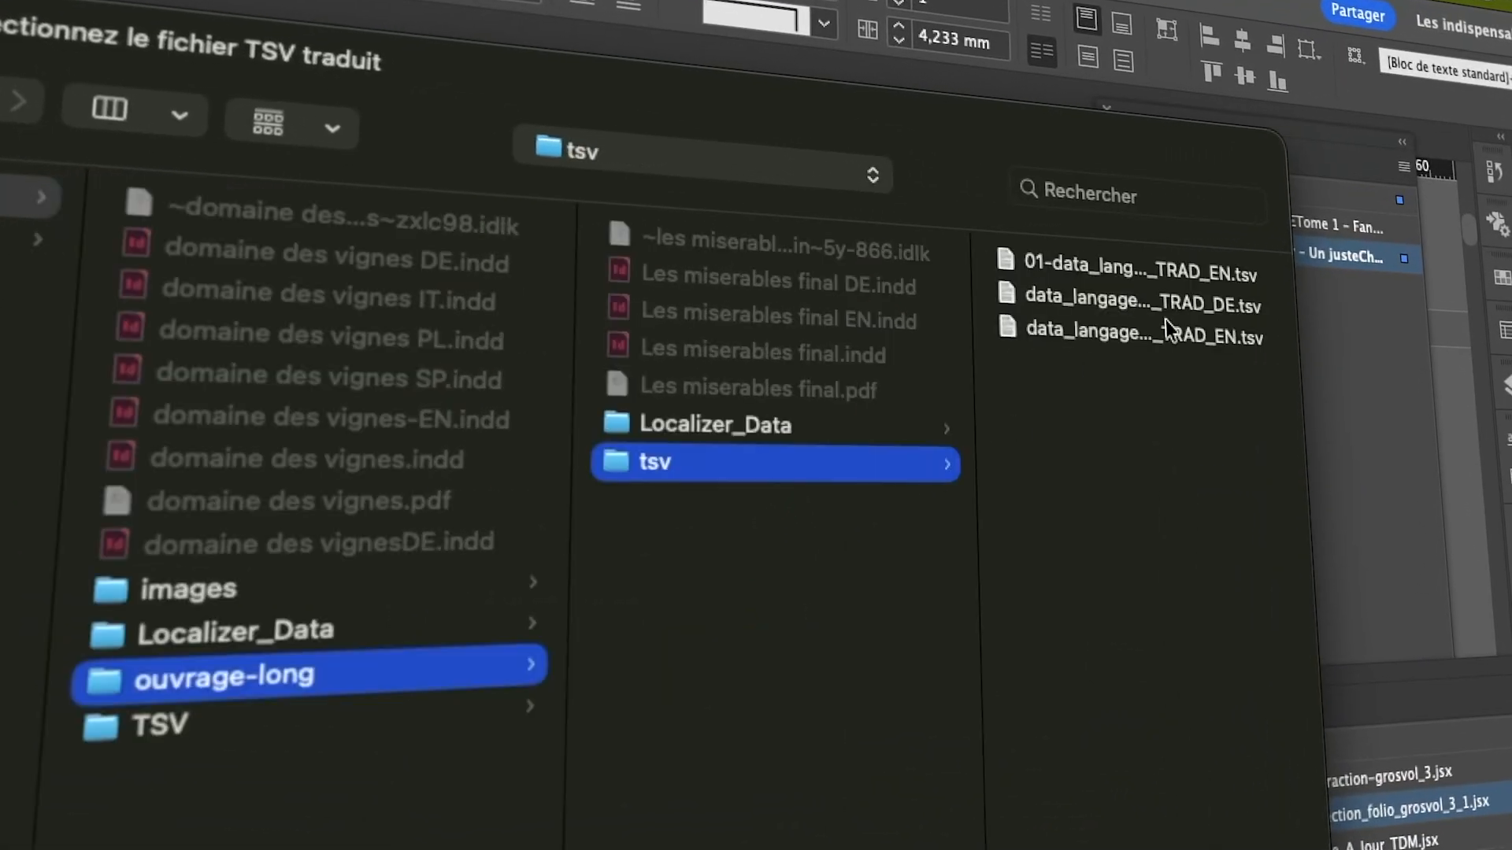
pyautogui.click(1065, 264)
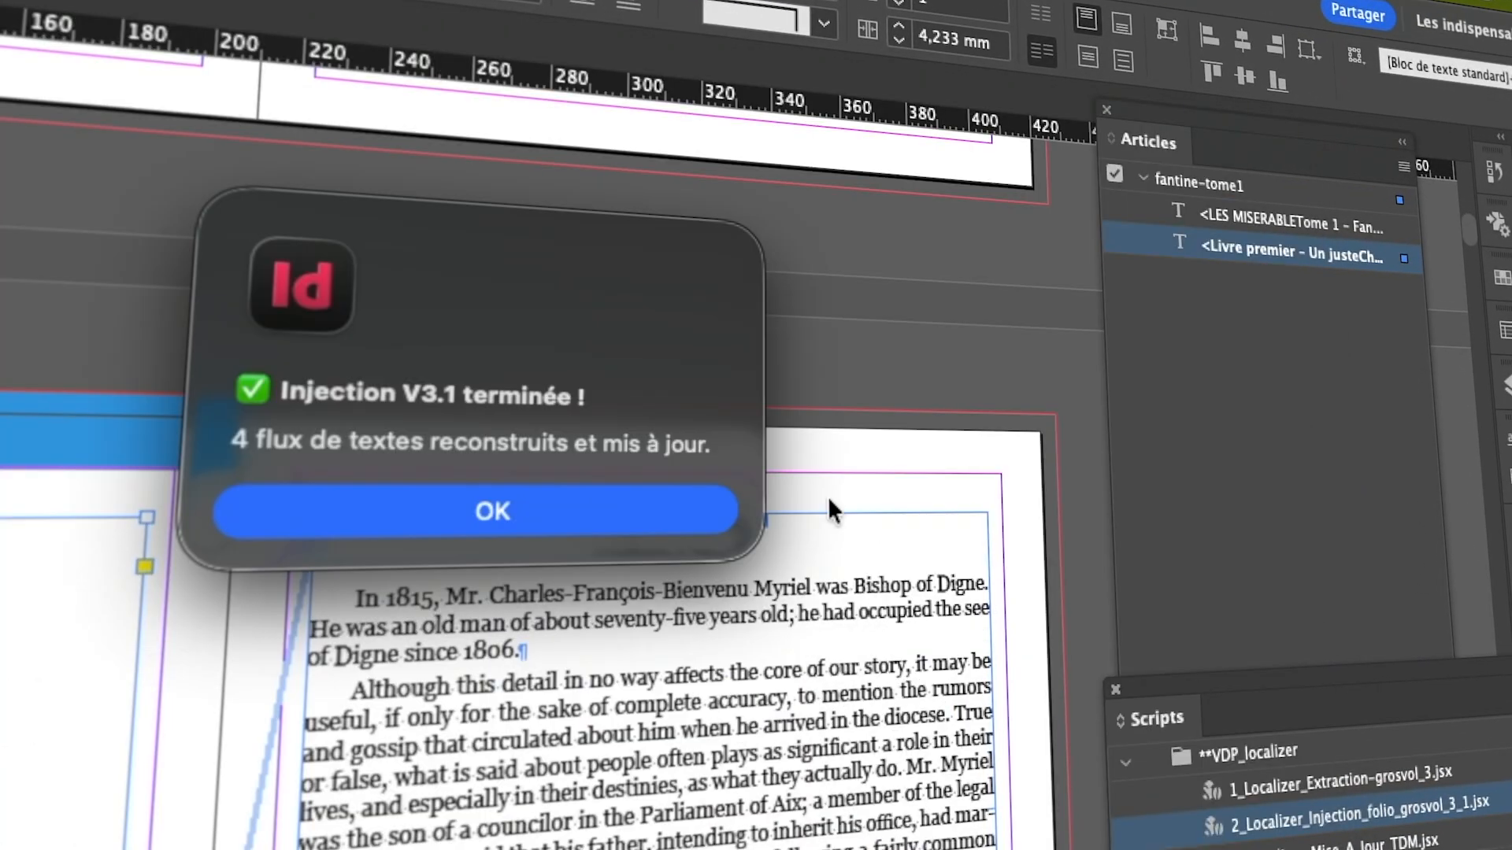
pyautogui.click(630, 508)
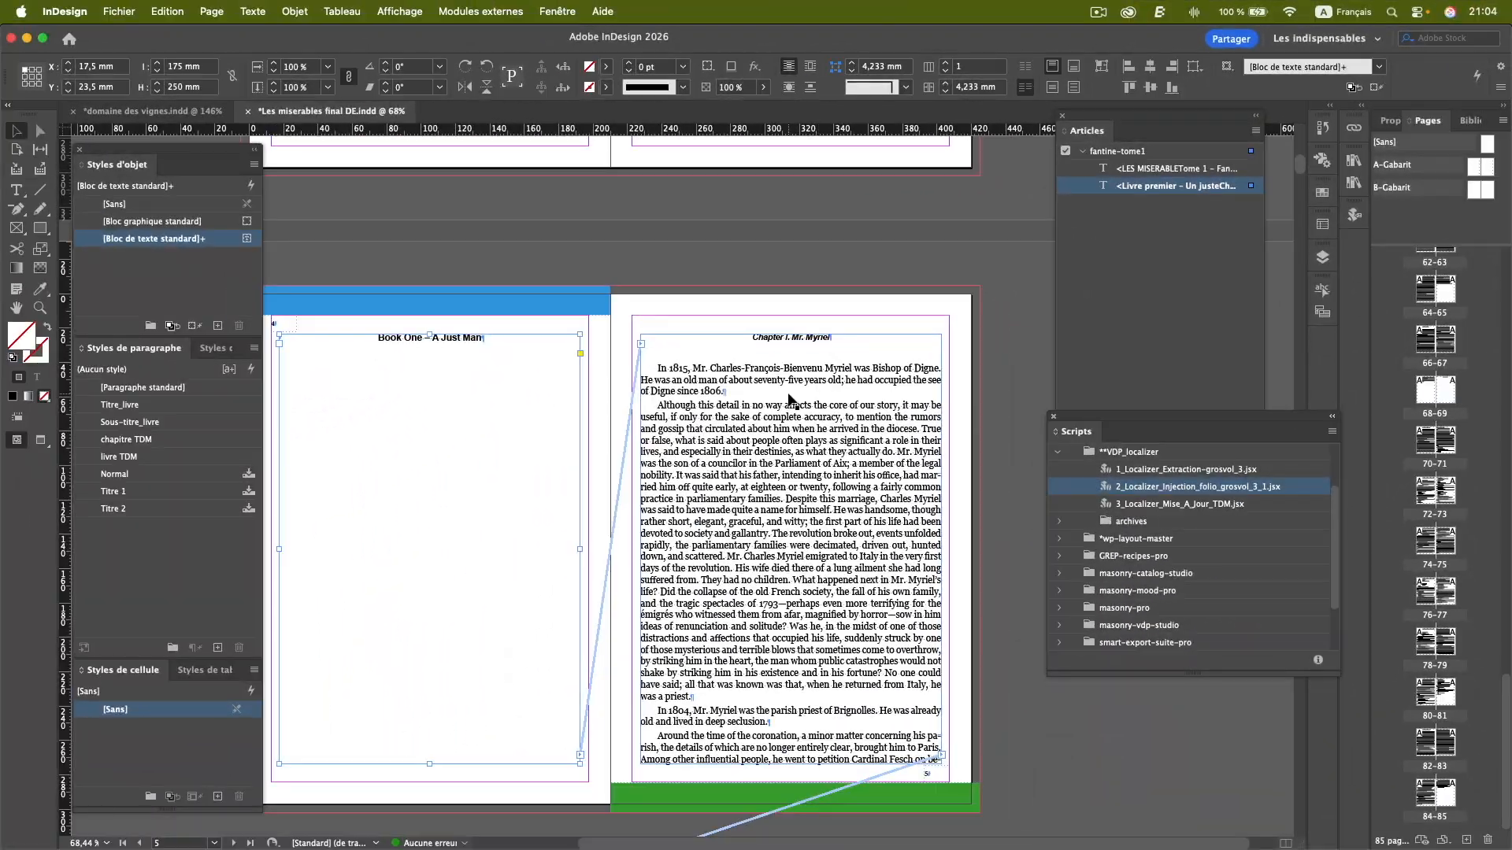
# Check the injected English text and its flow through the chapters of the document.
pyautogui.click(790, 400)
pyautogui.scroll(-20, 789, 400)
pyautogui.scroll(-20, 790, 400)
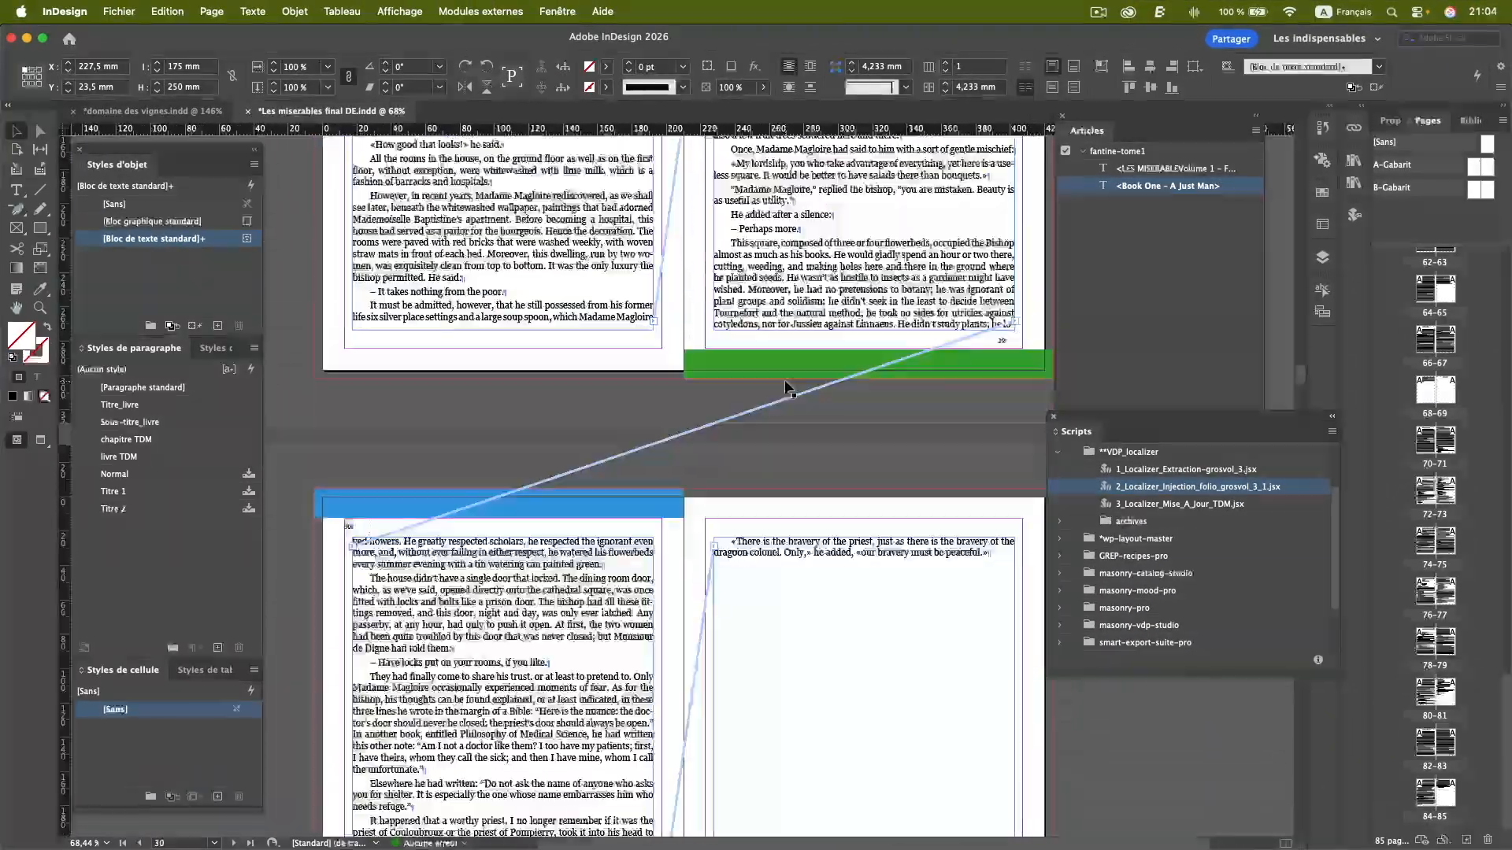
pyautogui.scroll(-5, 728, 547)
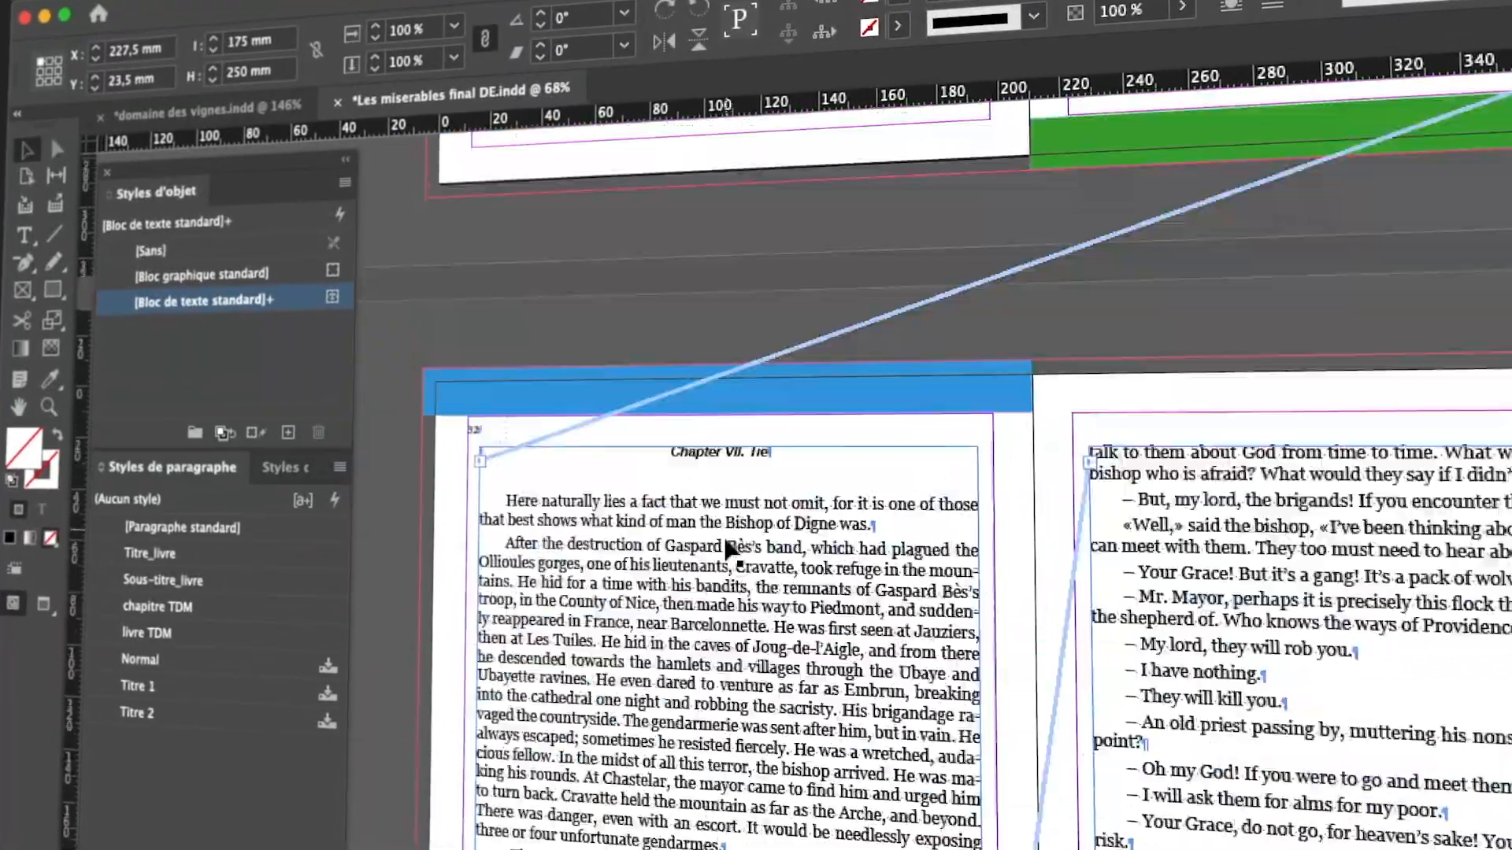
pyautogui.scroll(-20, 729, 547)
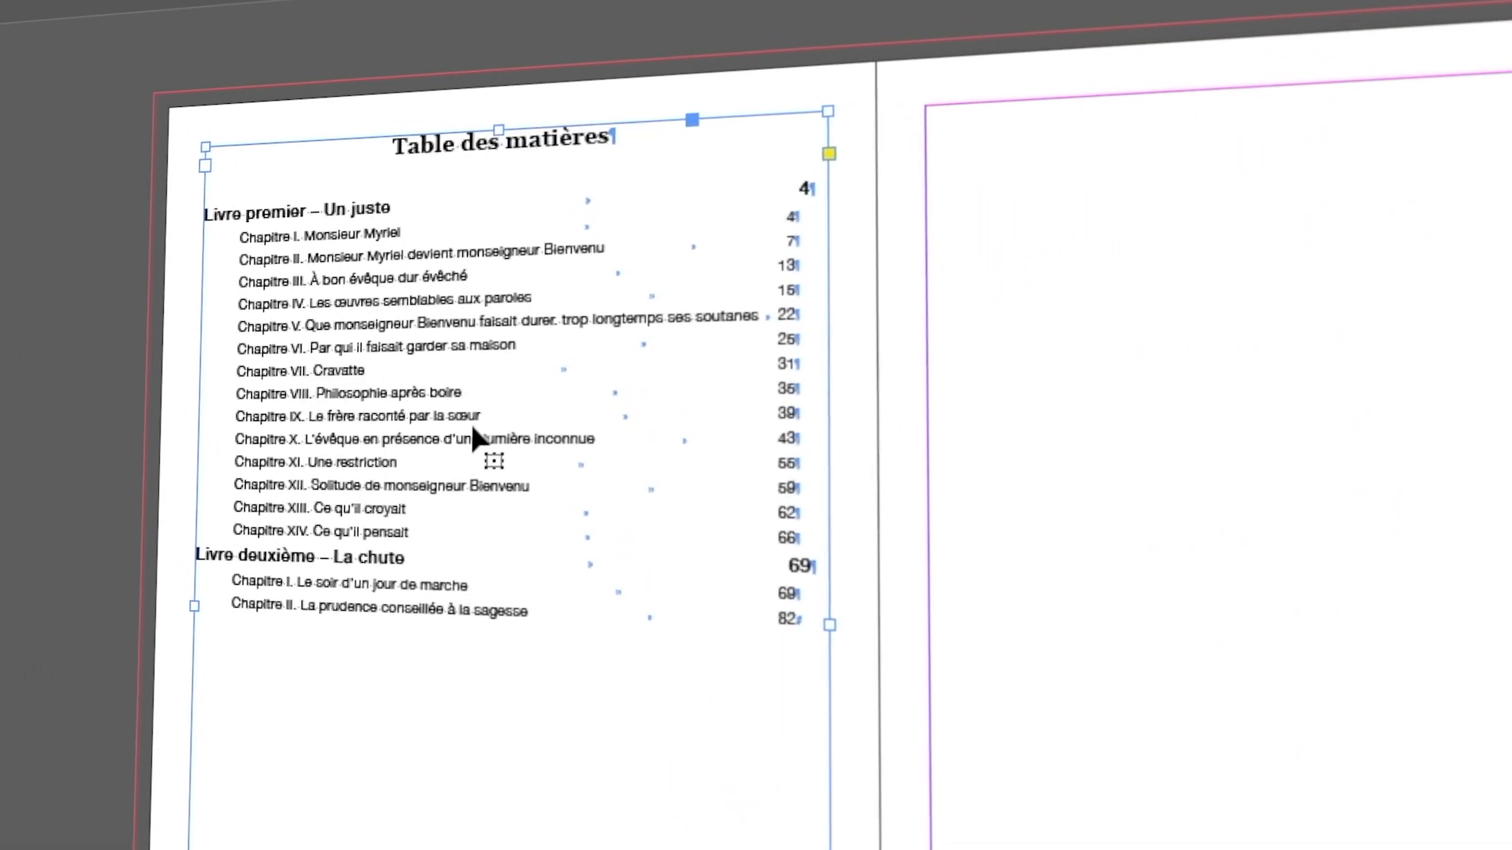
# Update the table of contents on page 2 and clear the formatting overrides from its whole text.
pyautogui.click(212, 12)
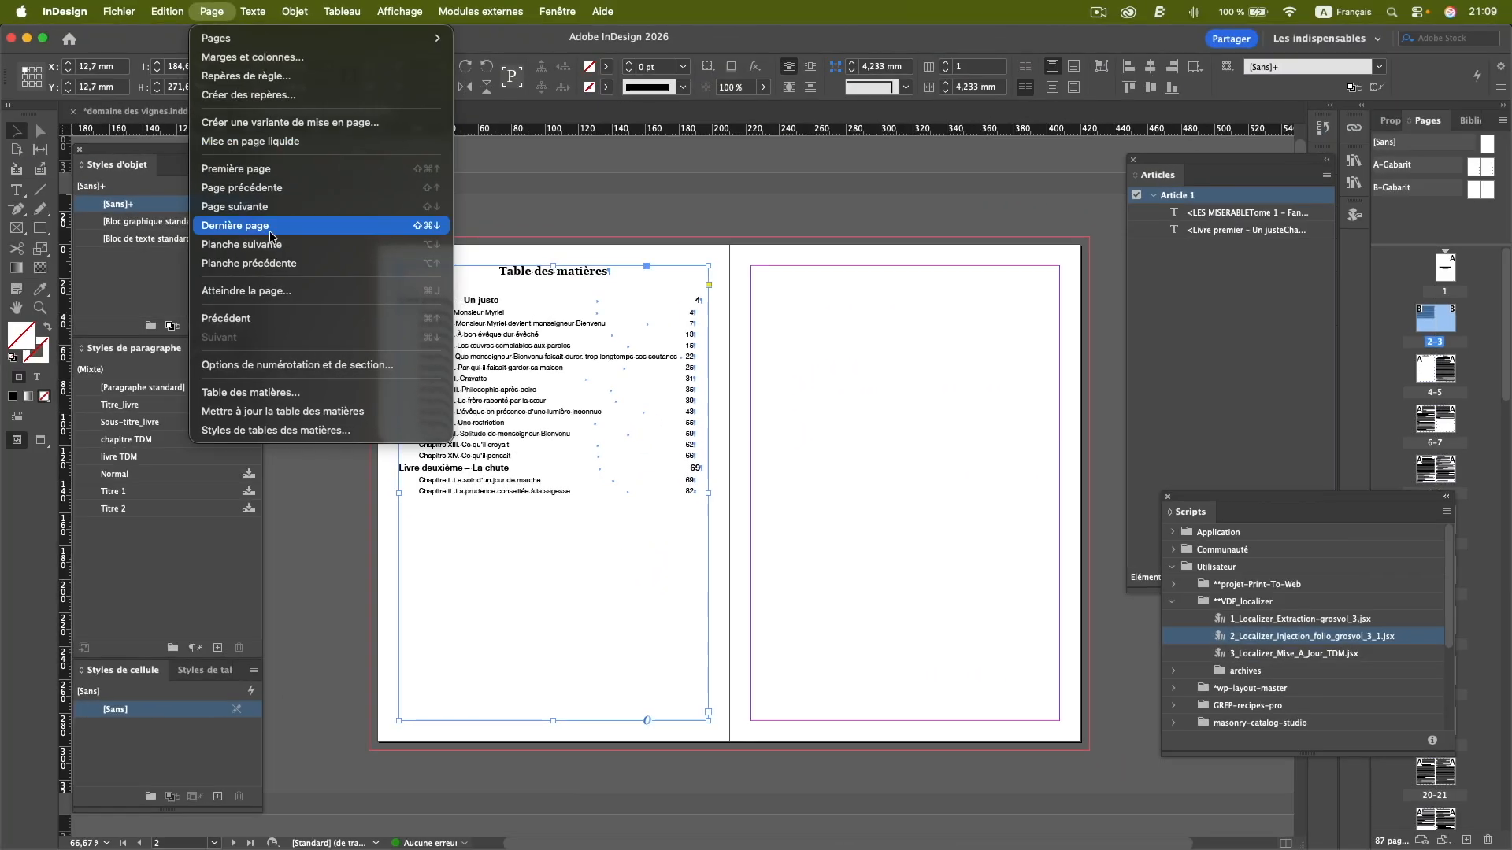
pyautogui.click(278, 411)
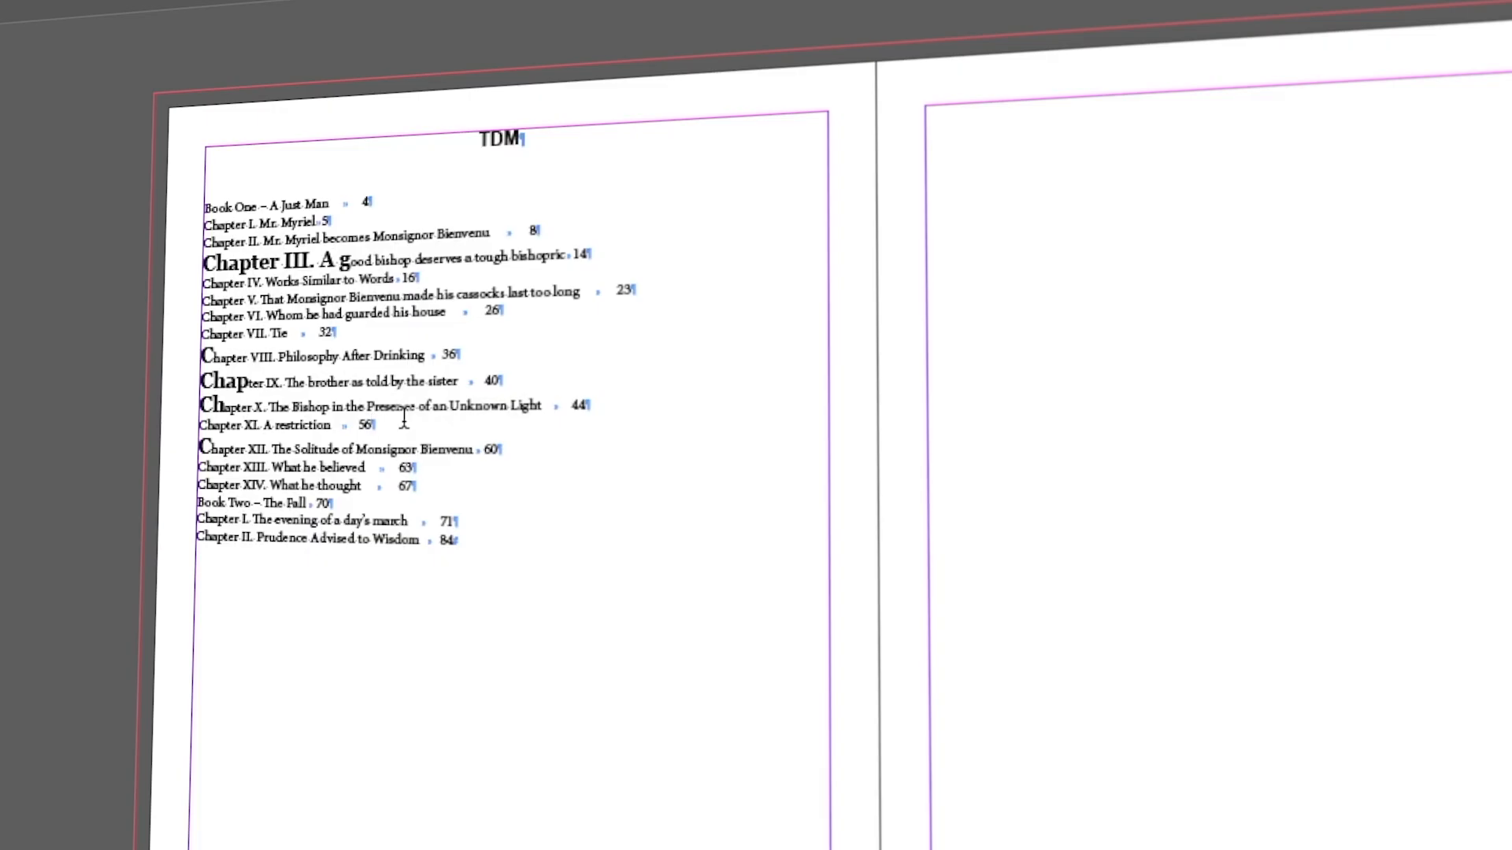
pyautogui.hotkey('ctrl', 'a')
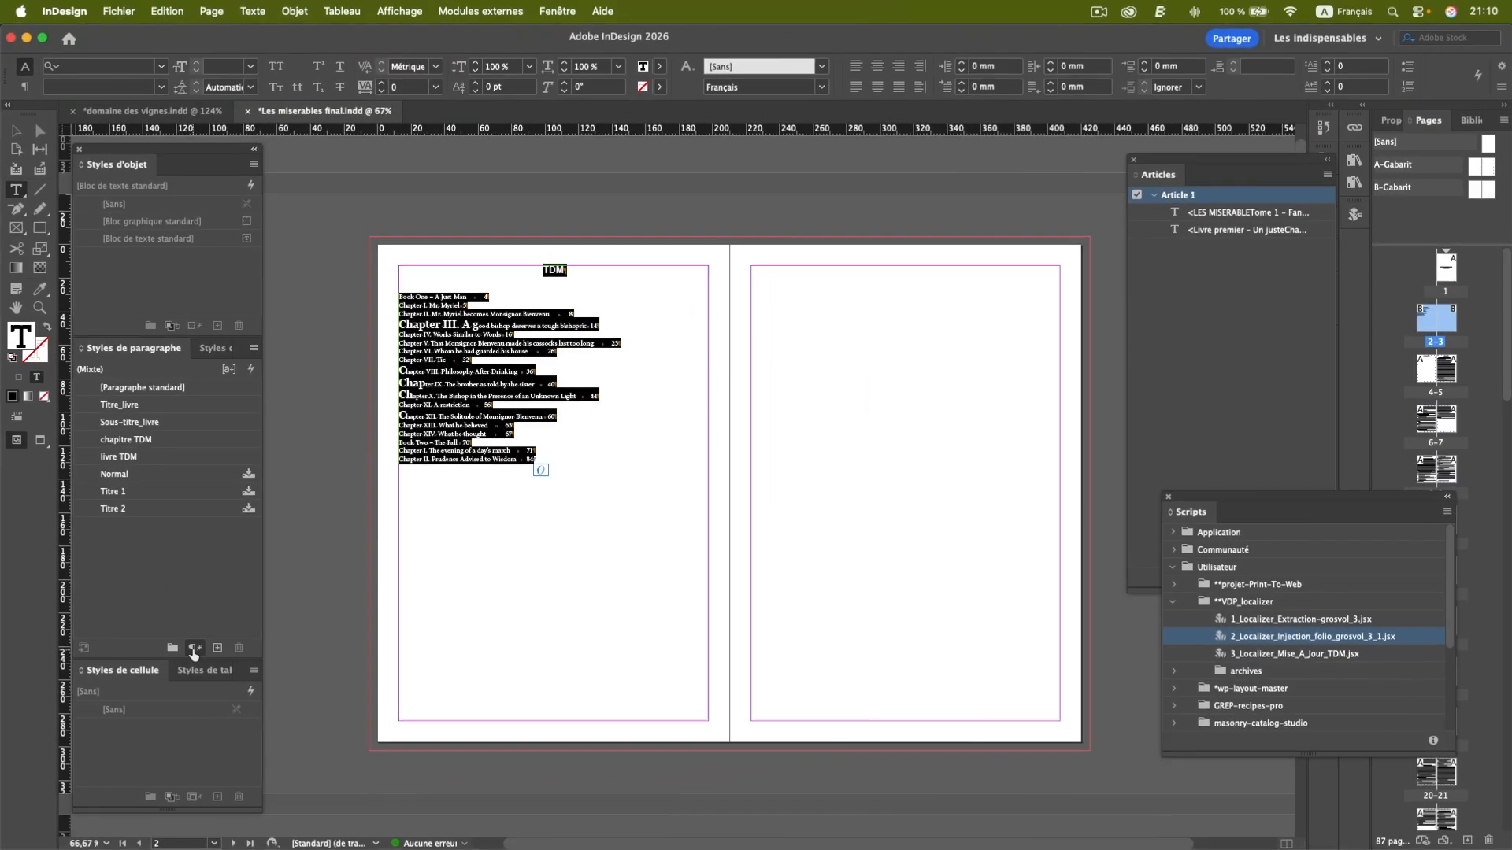
pyautogui.click(193, 649)
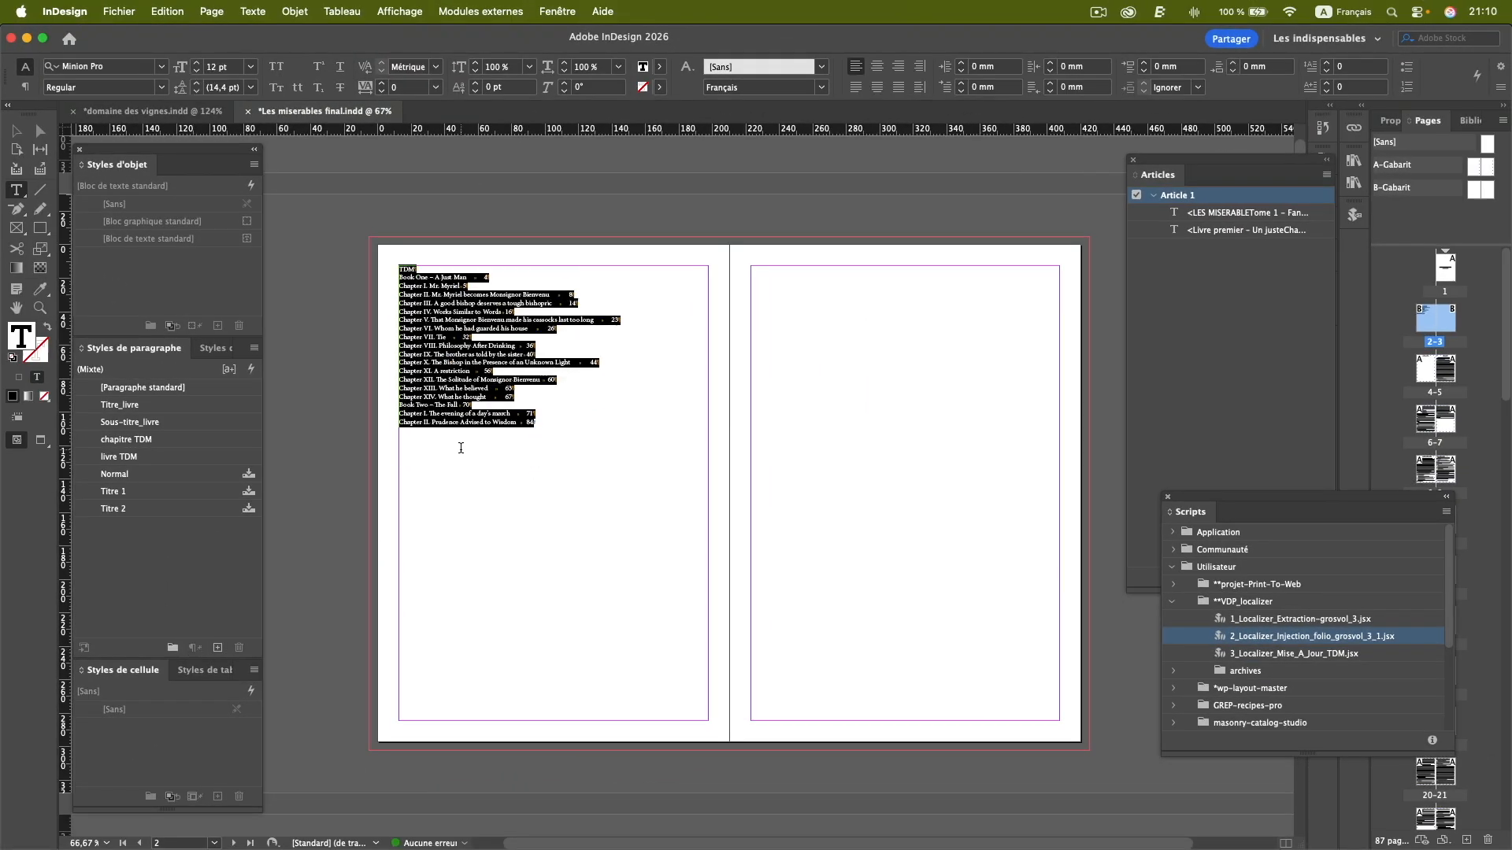
pyautogui.click(440, 385)
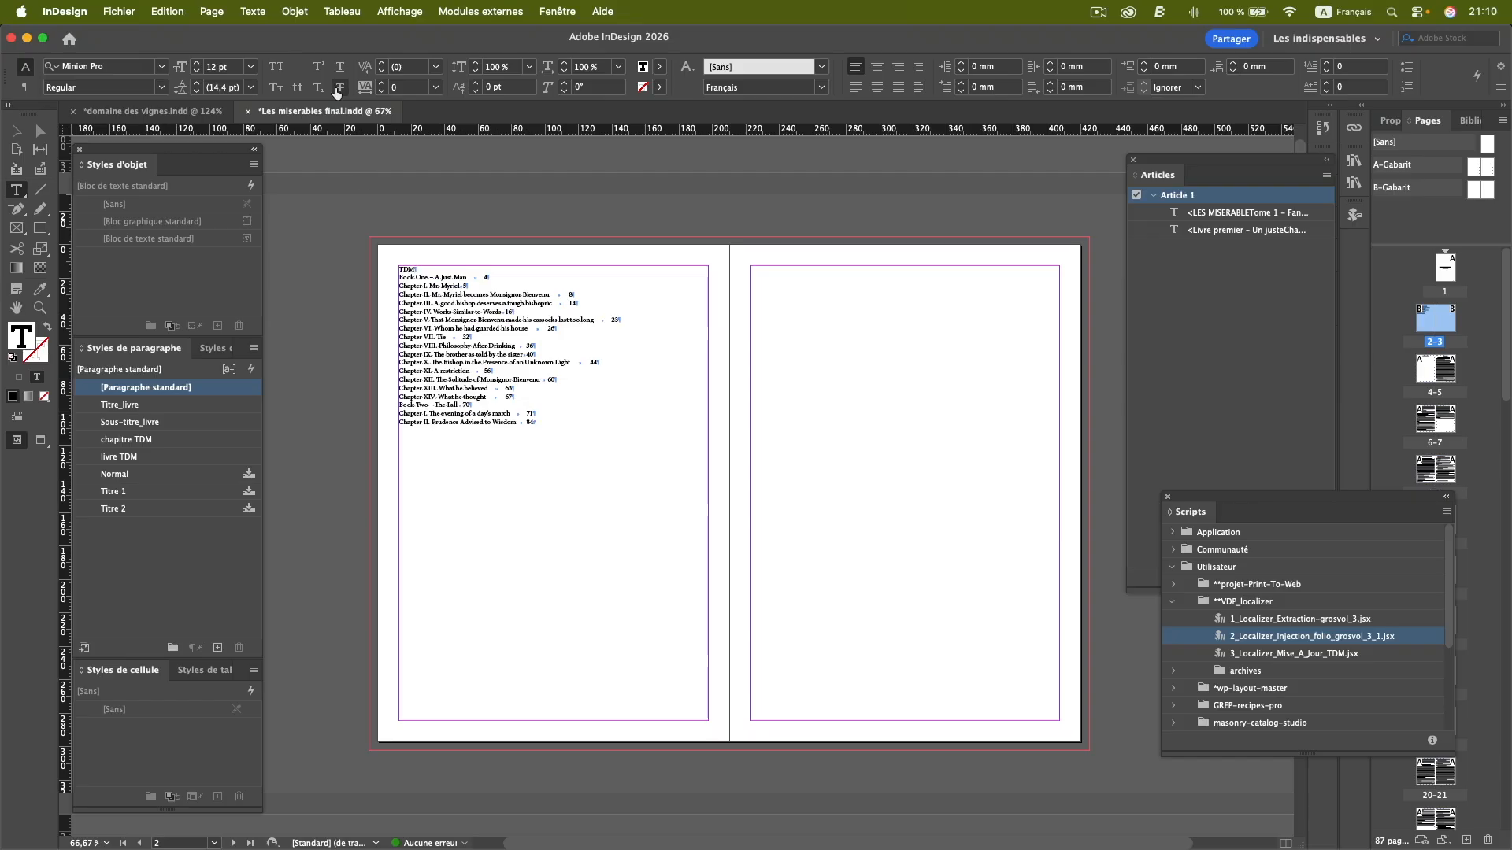
# Regenerate the table of contents from its settings dialog, keeping the existing options.
pyautogui.click(211, 11)
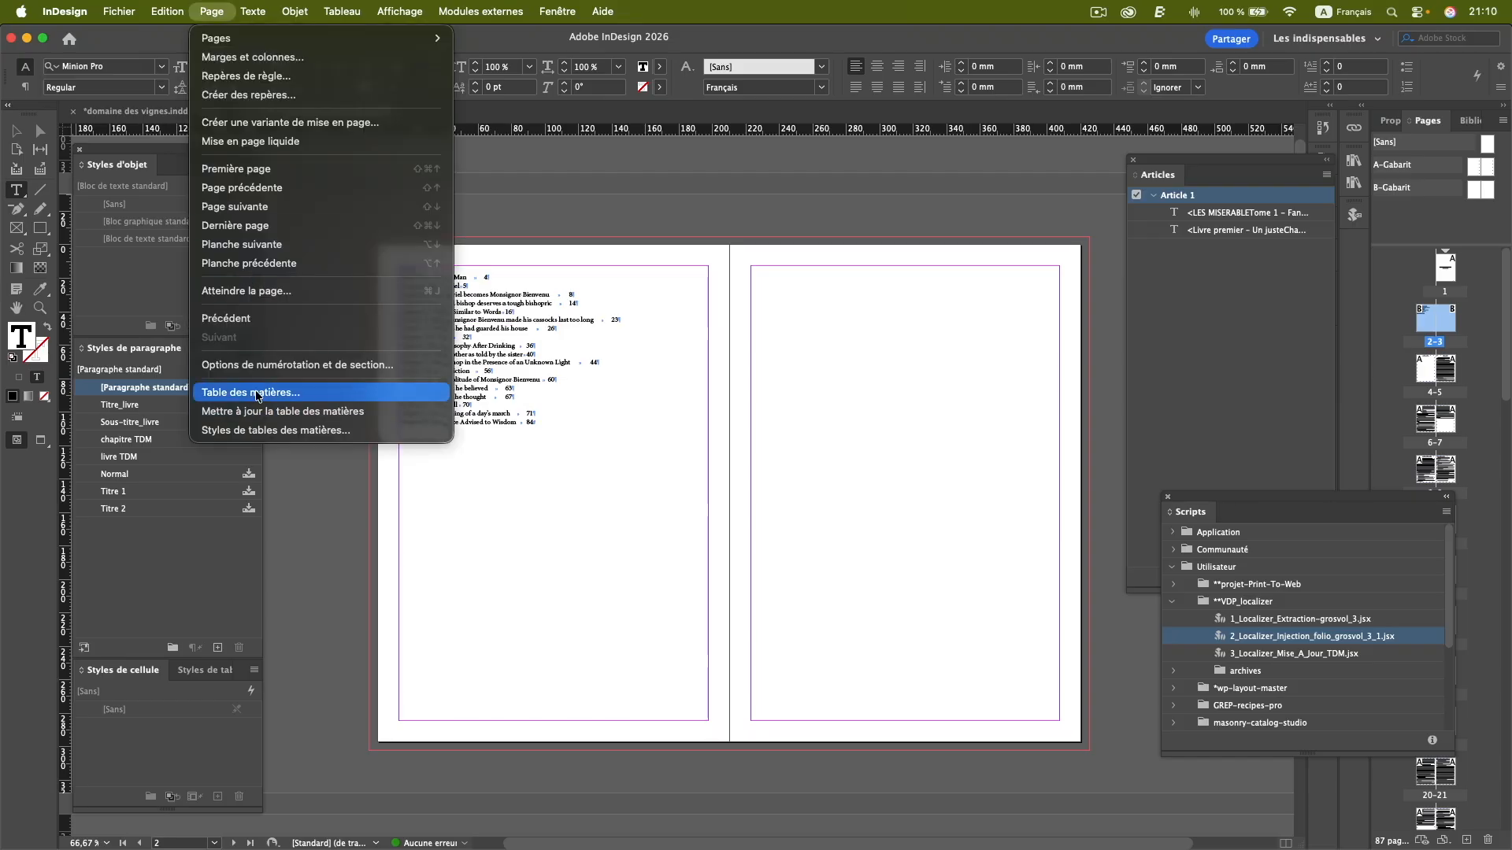
pyautogui.click(259, 392)
pyautogui.press('Return')
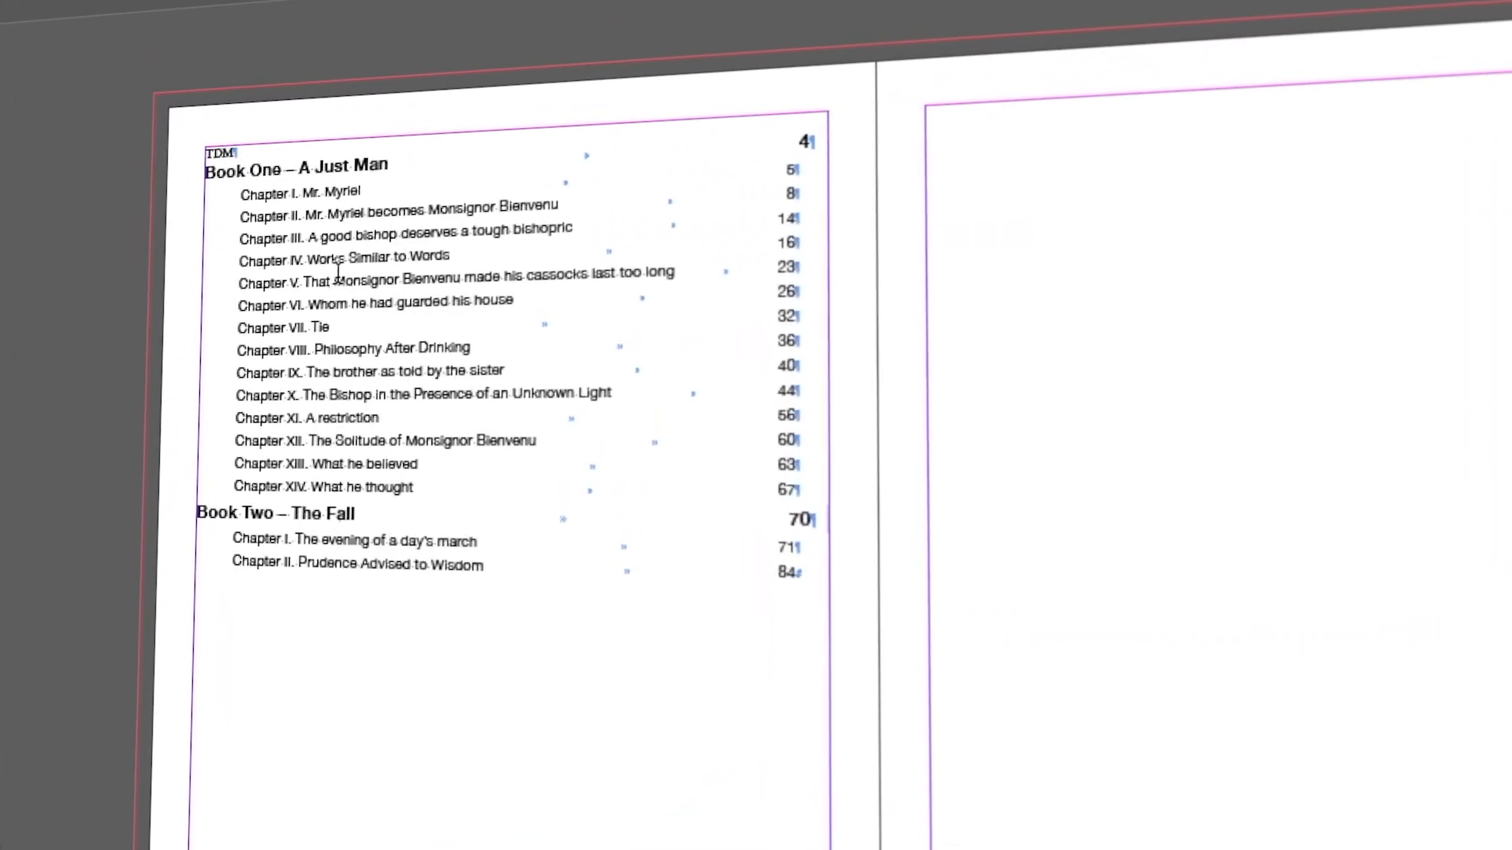